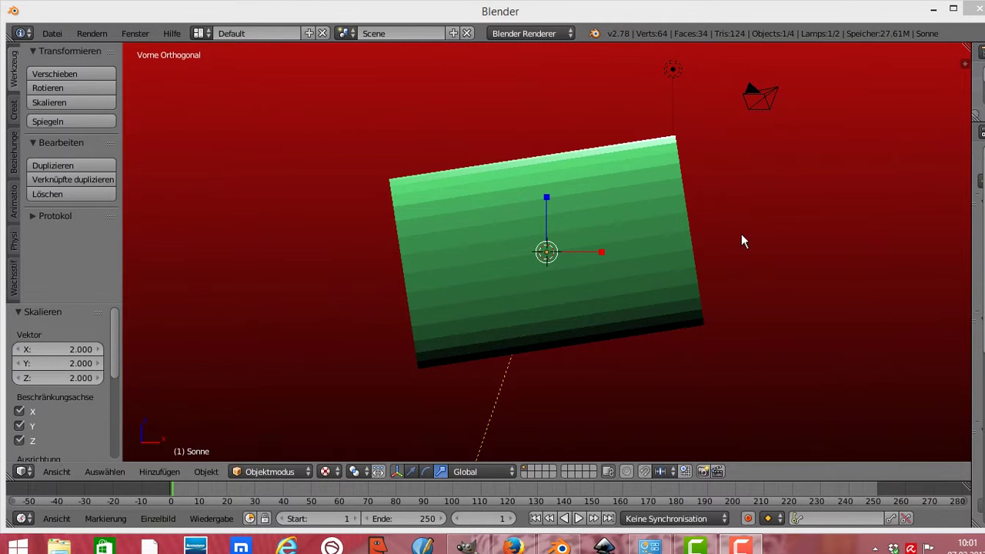
# - Reload the default start-up file and delete its cube with X, keeping camera and lamp
pyautogui.click(53, 33)
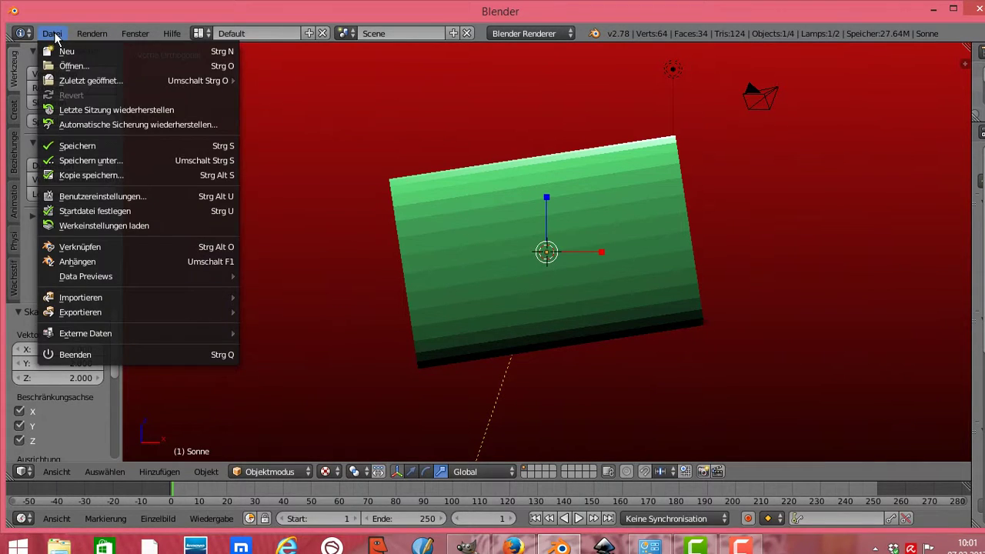
pyautogui.click(68, 52)
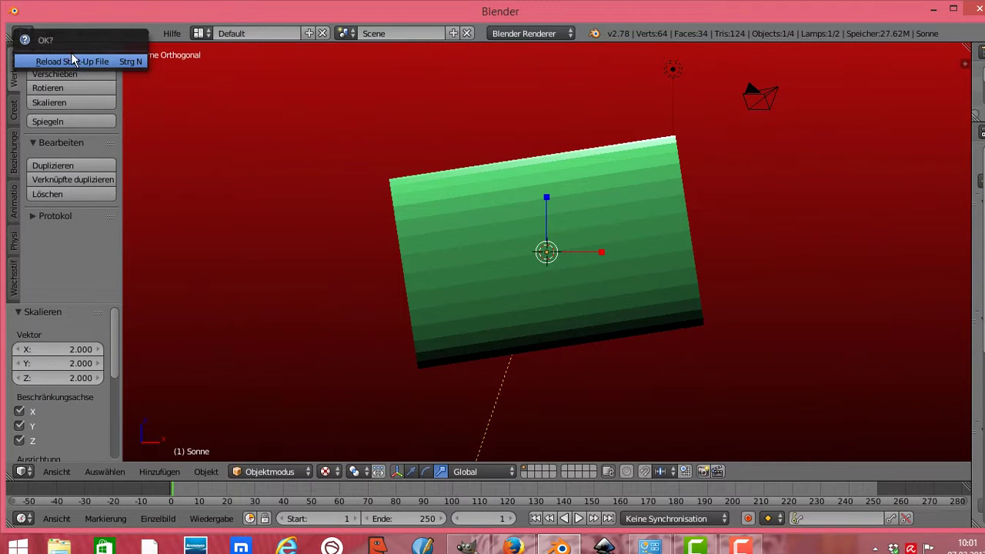
pyautogui.click(98, 61)
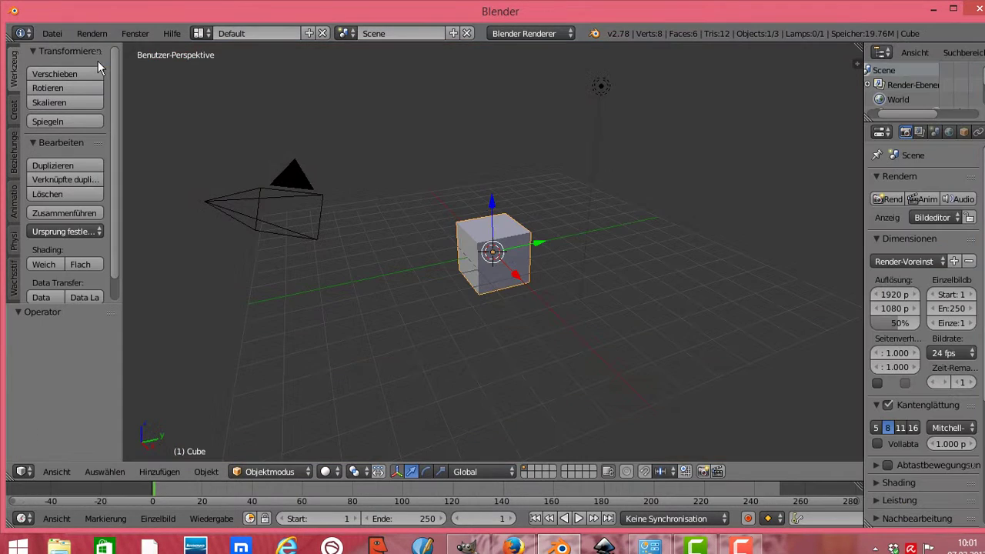
pyautogui.press('x')
pyautogui.click(495, 258)
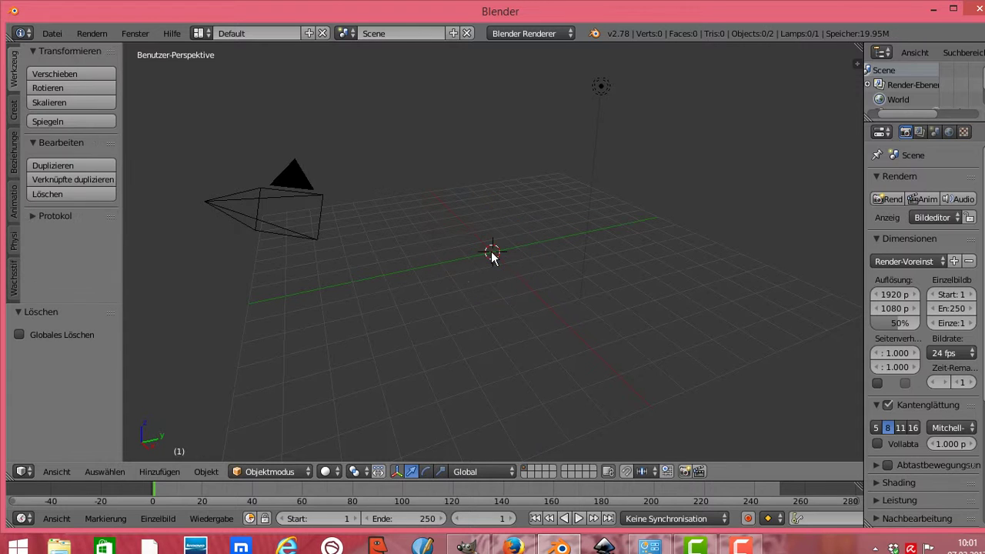
# - Switch the viewport to front orthographic view
pyautogui.click(65, 473)
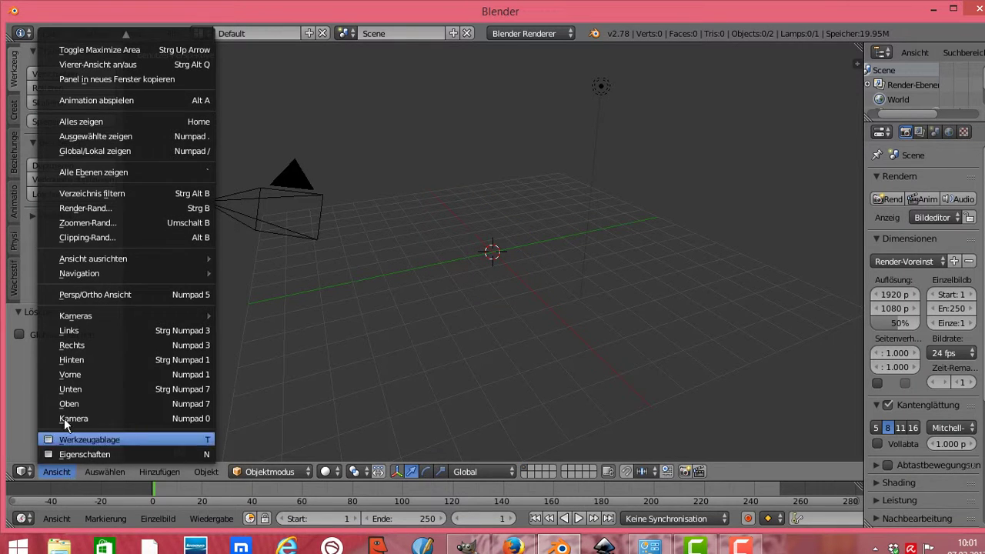
pyautogui.click(117, 296)
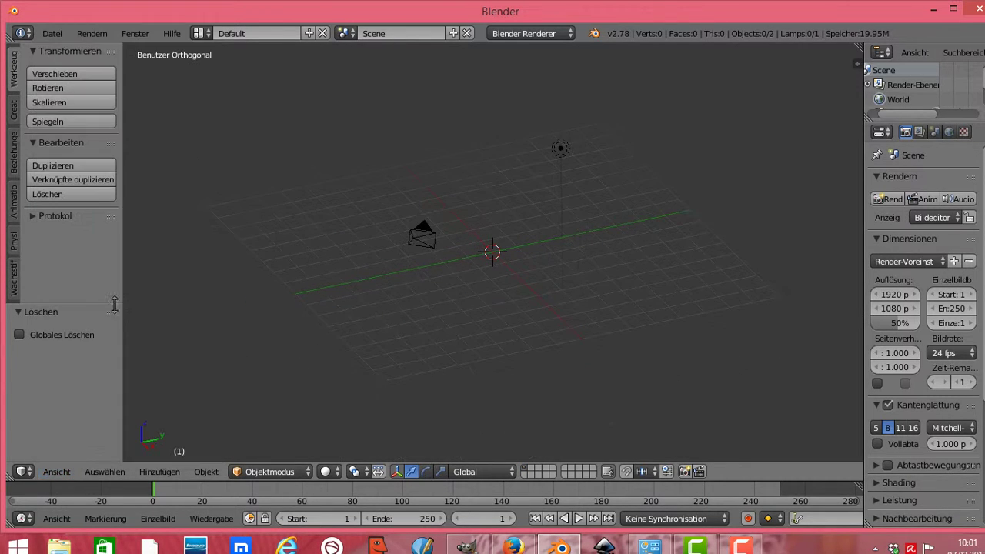
pyautogui.click(65, 472)
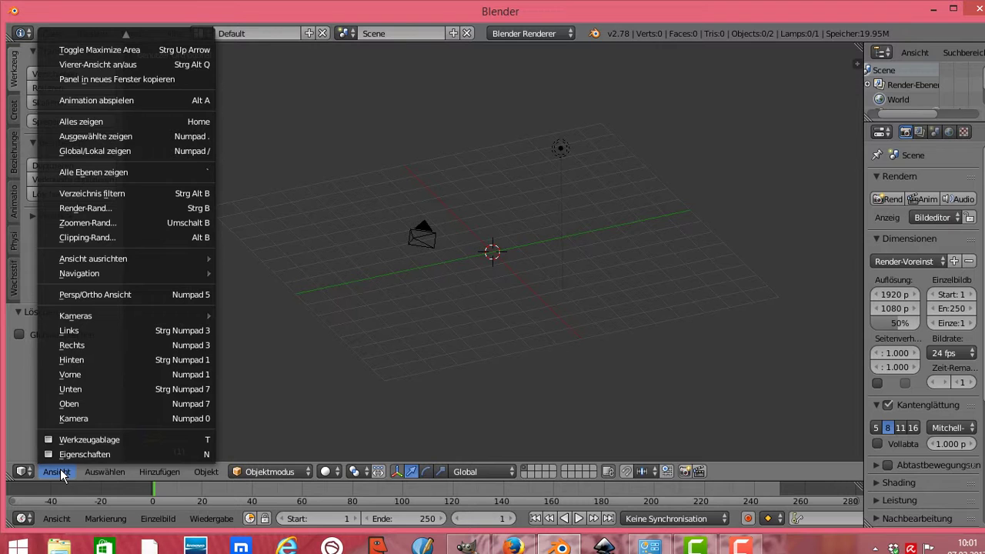
pyautogui.click(88, 377)
# - Enable Background Images in the sidebar and add an empty image slot
pyautogui.press('n')
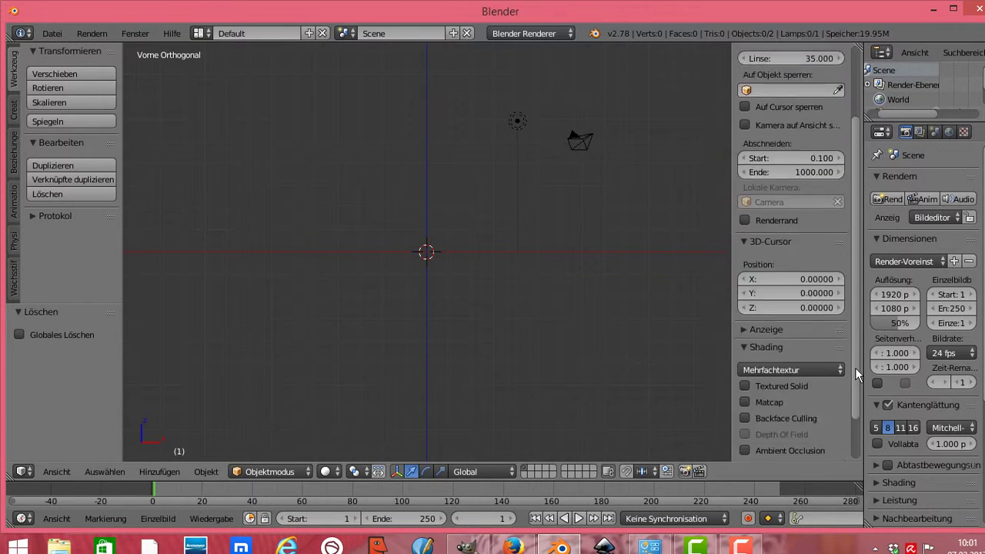
pyautogui.moveTo(853, 292); pyautogui.dragTo(855, 443)
pyautogui.click(835, 428)
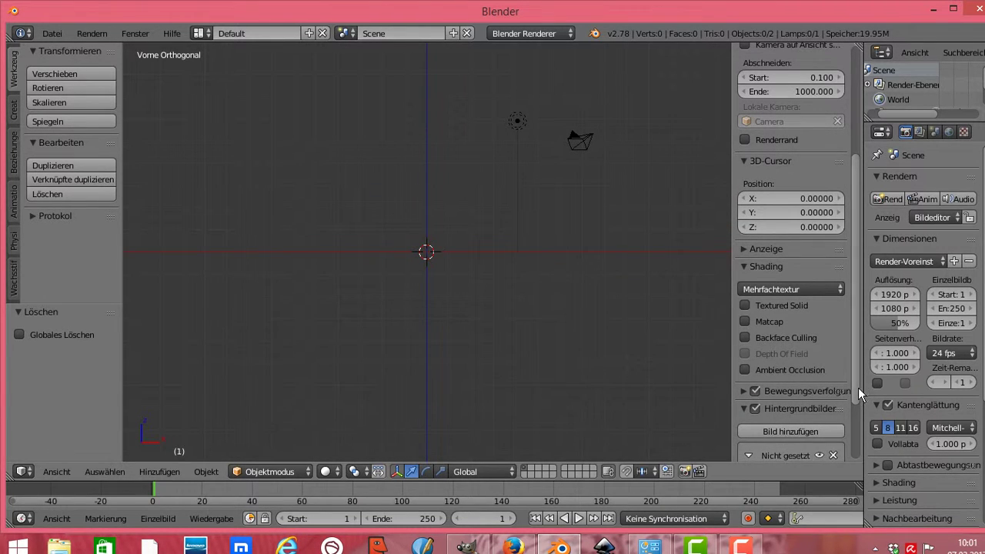
# - Load blau.jpg from the Desktop as the background image
pyautogui.click(817, 424)
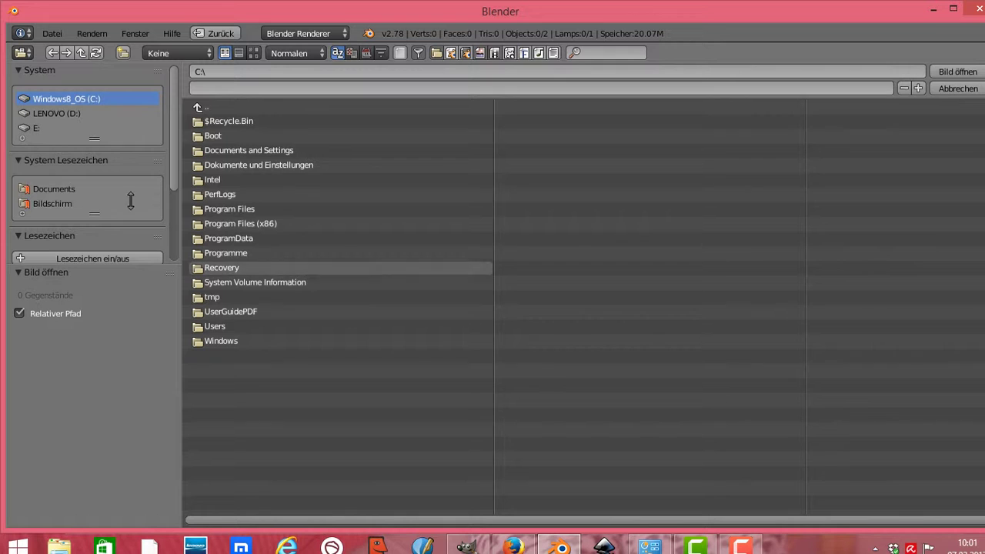
pyautogui.click(55, 201)
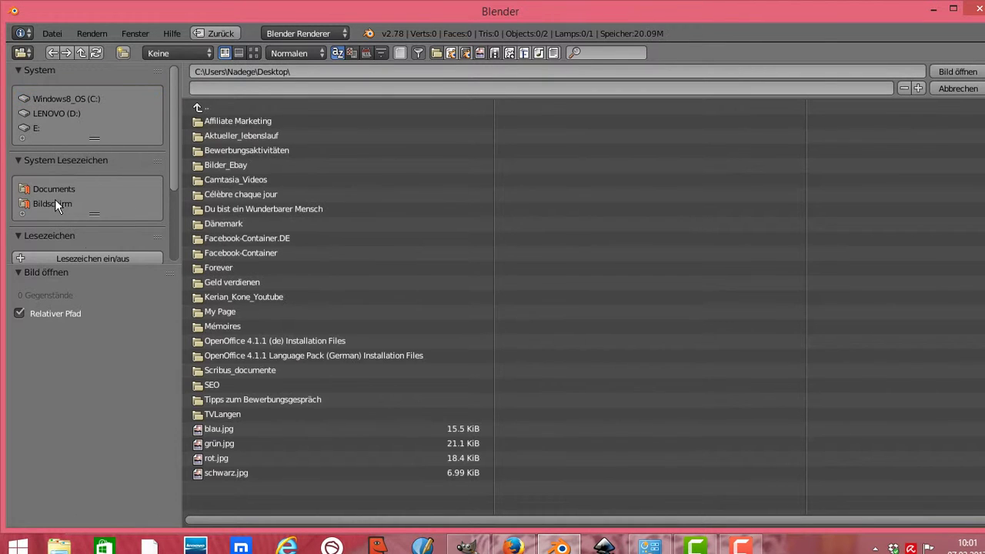
pyautogui.click(226, 430)
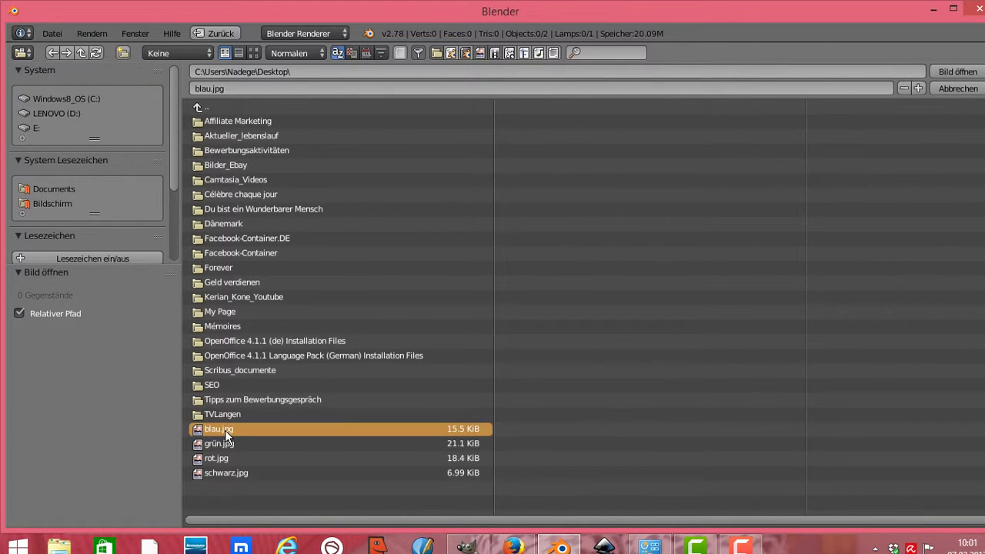
pyautogui.click(958, 71)
# - Set the background image opacity to 1.0 and size to about 40.4
pyautogui.moveTo(849, 311); pyautogui.dragTo(854, 422)
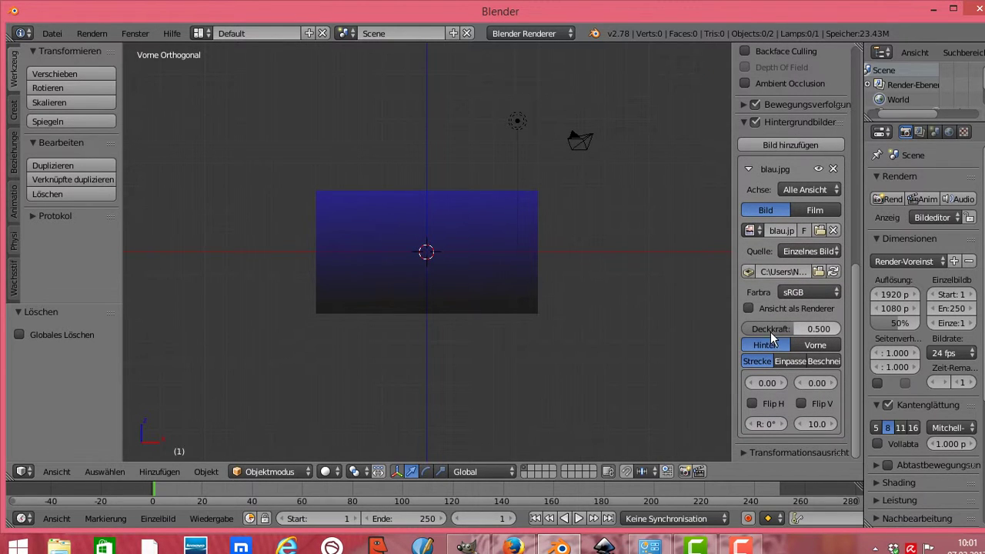
pyautogui.moveTo(771, 330); pyautogui.dragTo(841, 330)
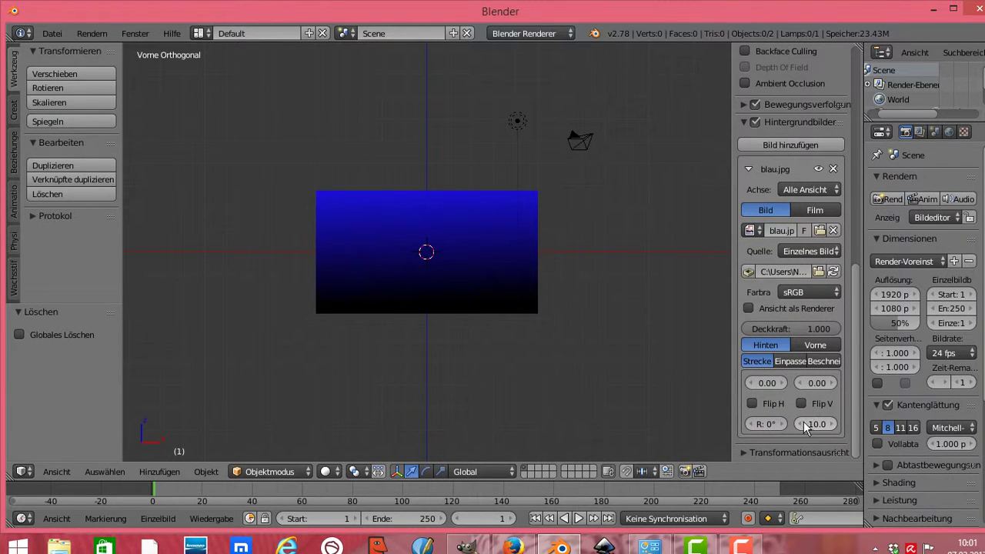
pyautogui.moveTo(804, 424); pyautogui.dragTo(978, 425)
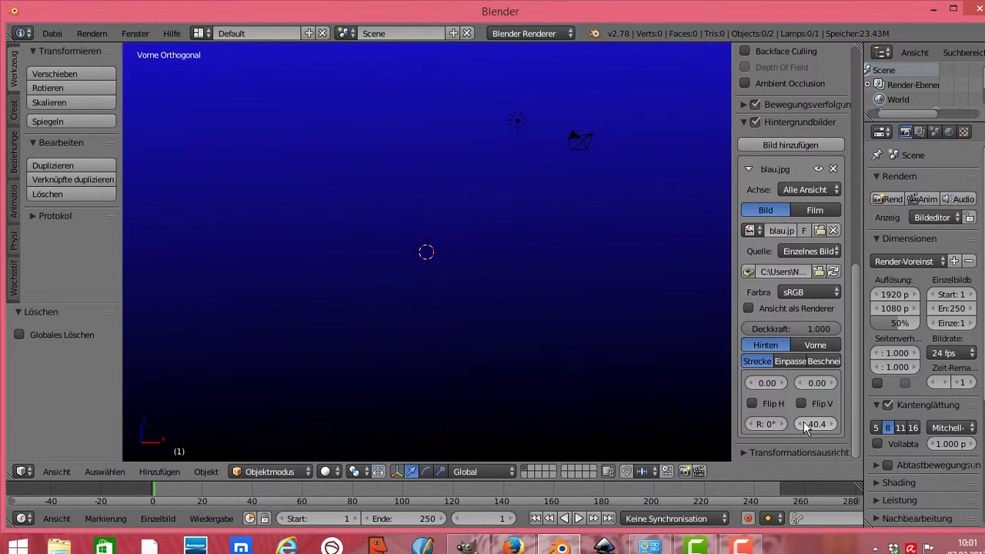
pyautogui.click(160, 473)
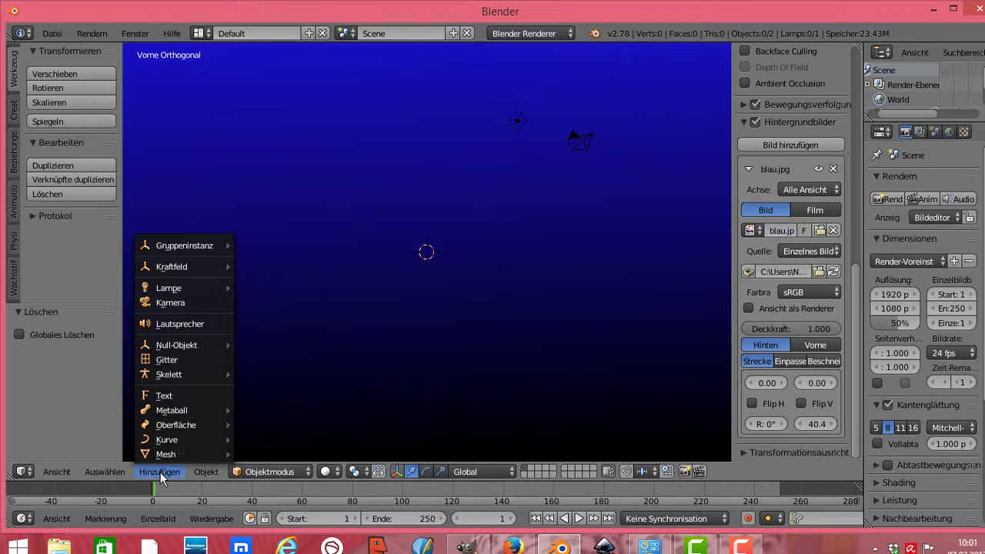
pyautogui.moveTo(166, 454)
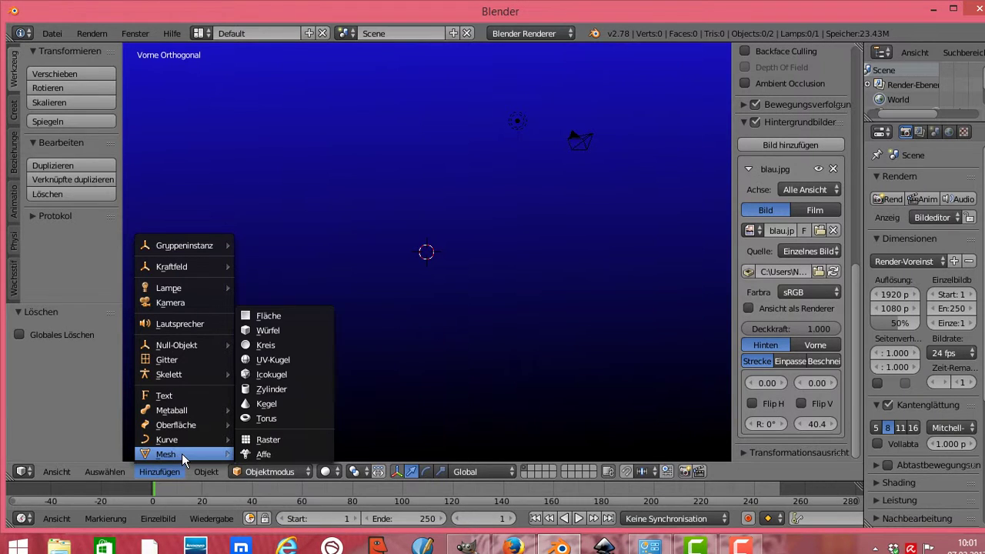
# - Add a cylinder, scale it to 7.303 and rotate it -102.206° into a tilted bar
pyautogui.click(278, 389)
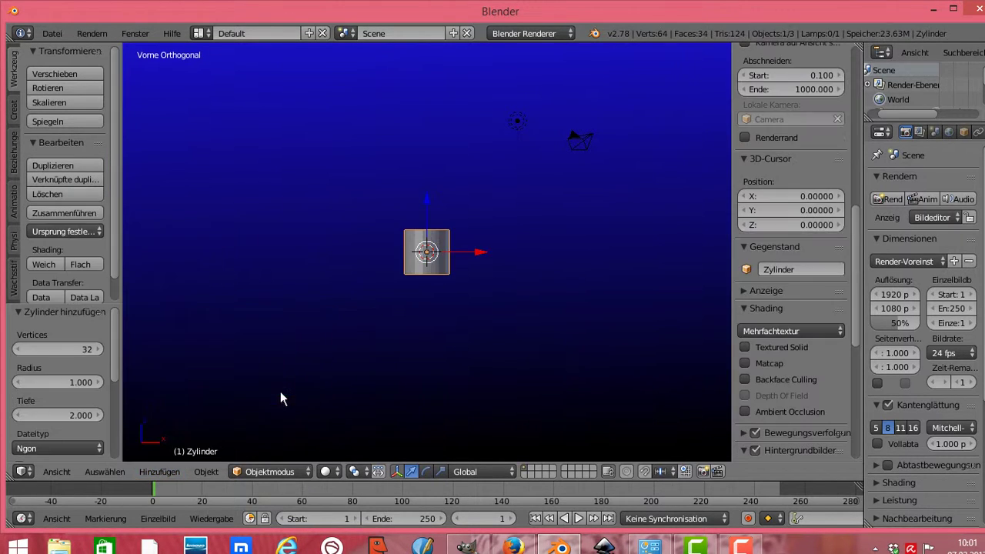
pyautogui.click(441, 471)
pyautogui.moveTo(483, 254); pyautogui.dragTo(627, 231)
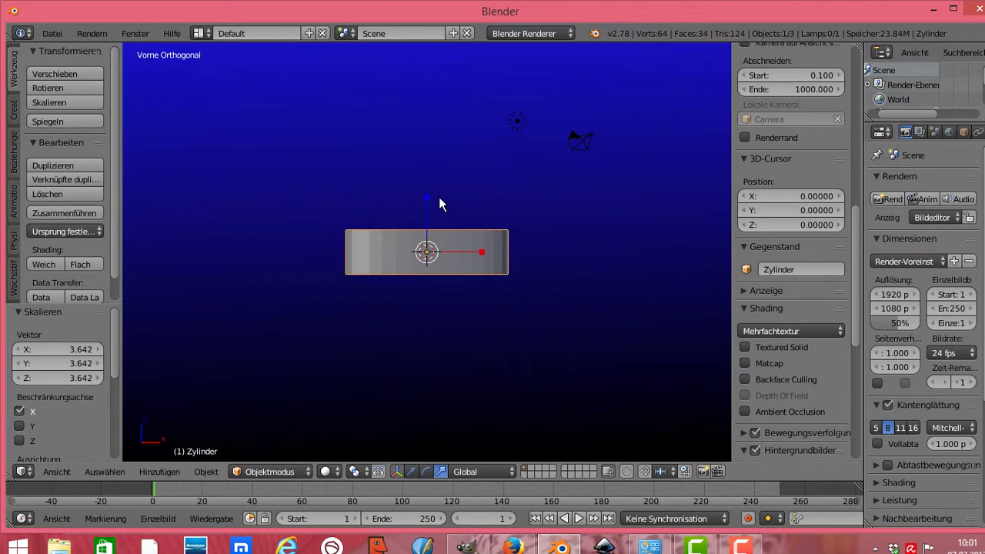
pyautogui.moveTo(428, 197); pyautogui.dragTo(426, 150)
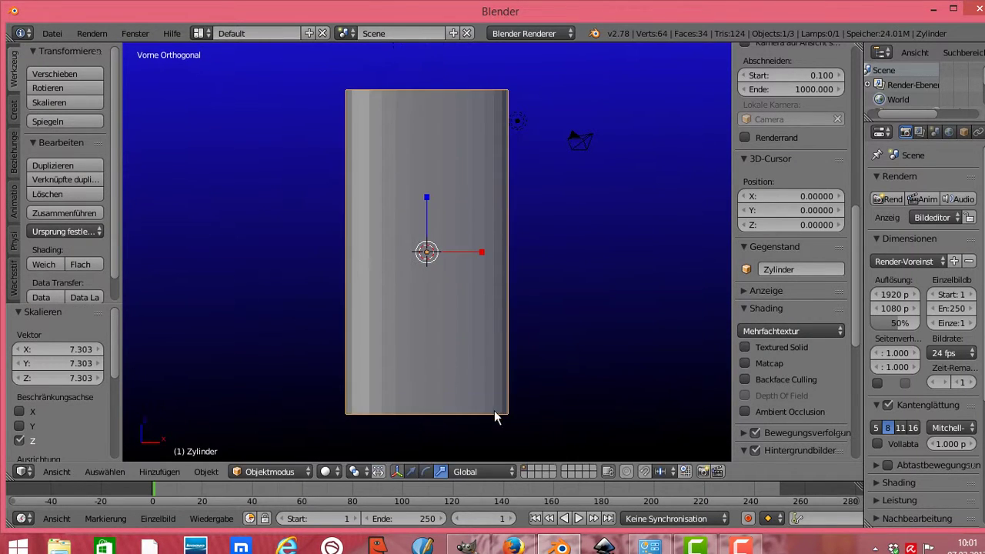
pyautogui.click(426, 472)
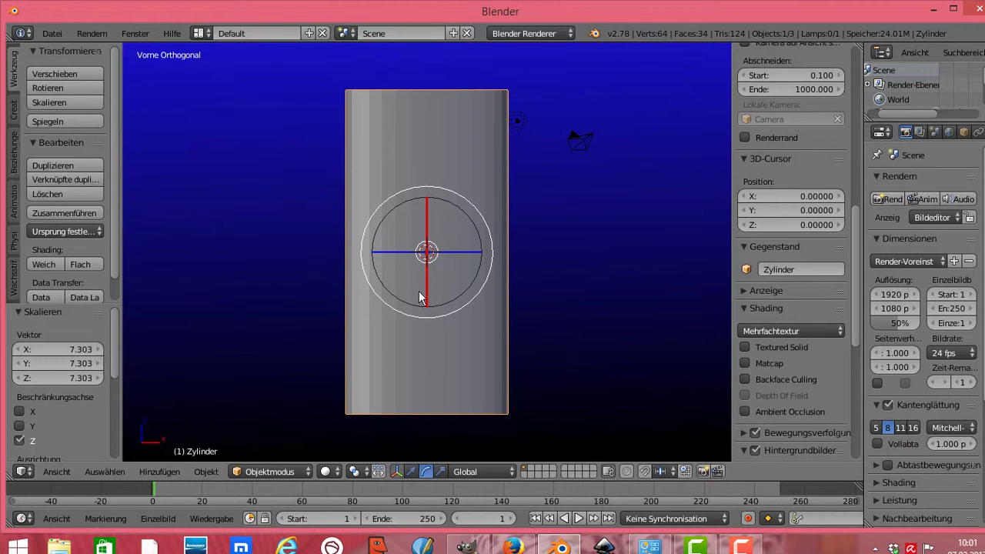
pyautogui.moveTo(467, 277)
pyautogui.mouseDown()
pyautogui.moveTo(618, 357)
pyautogui.moveTo(523, 220)
pyautogui.moveTo(561, 231)
pyautogui.moveTo(562, 179)
pyautogui.moveTo(433, 128)
pyautogui.moveTo(457, 143)
pyautogui.mouseUp()
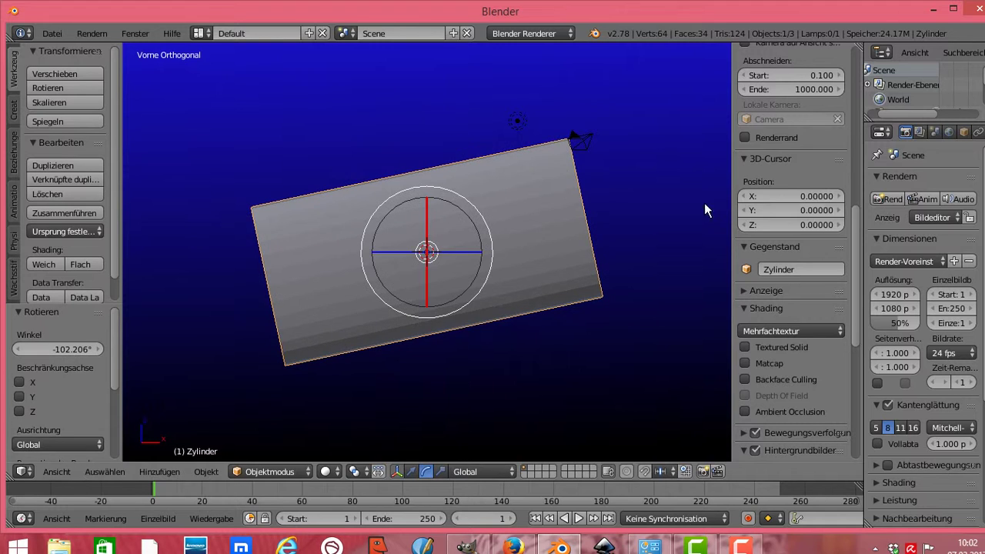
# - Rotate the cylinder to show its end face, enlarge its X scale, and add 19° delta rotation
pyautogui.click(964, 133)
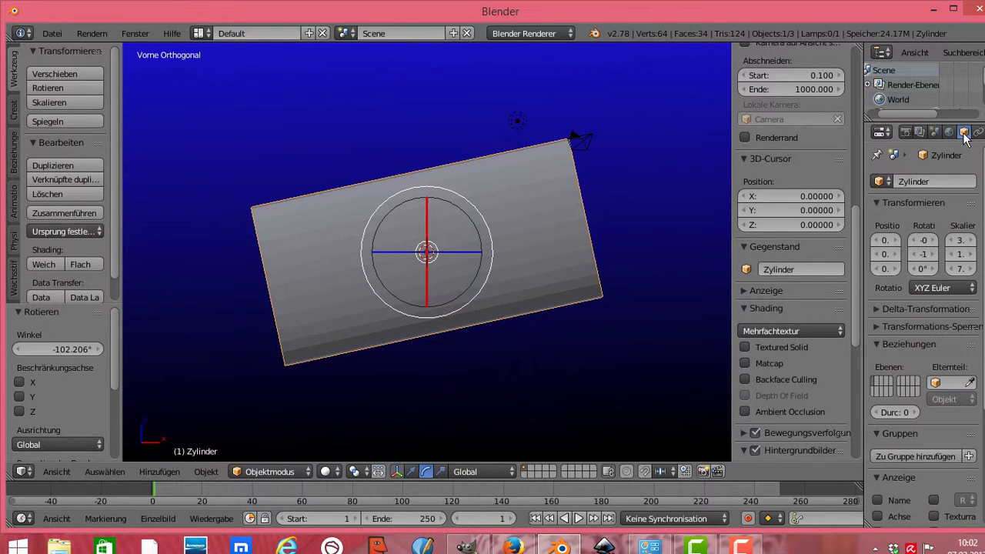
pyautogui.moveTo(925, 240)
pyautogui.mouseDown()
pyautogui.moveTo(955, 240)
pyautogui.moveTo(936, 254)
pyautogui.moveTo(936, 269)
pyautogui.moveTo(921, 268)
pyautogui.mouseUp()
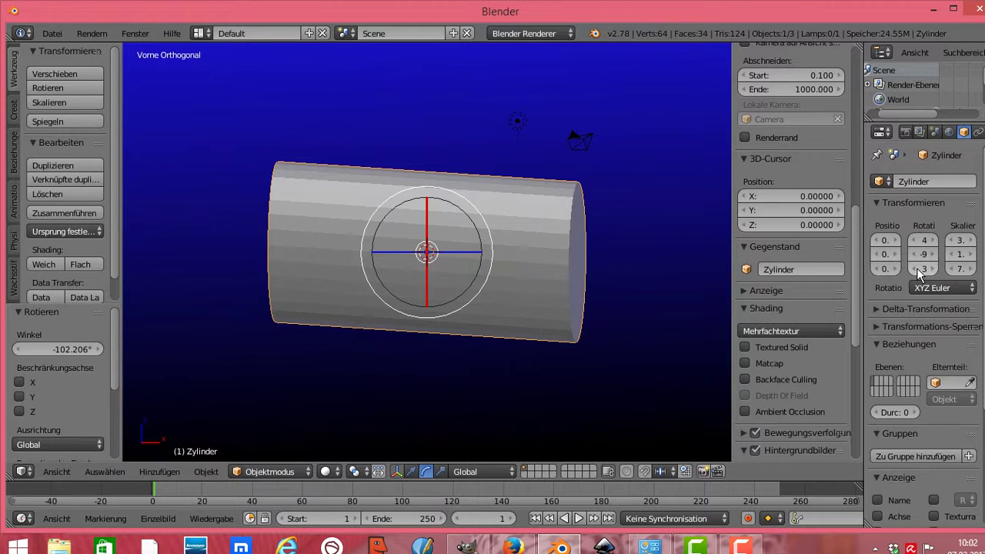
pyautogui.moveTo(961, 240)
pyautogui.mouseDown()
pyautogui.moveTo(979, 240)
pyautogui.moveTo(960, 261)
pyautogui.moveTo(964, 254)
pyautogui.moveTo(967, 268)
pyautogui.mouseUp()
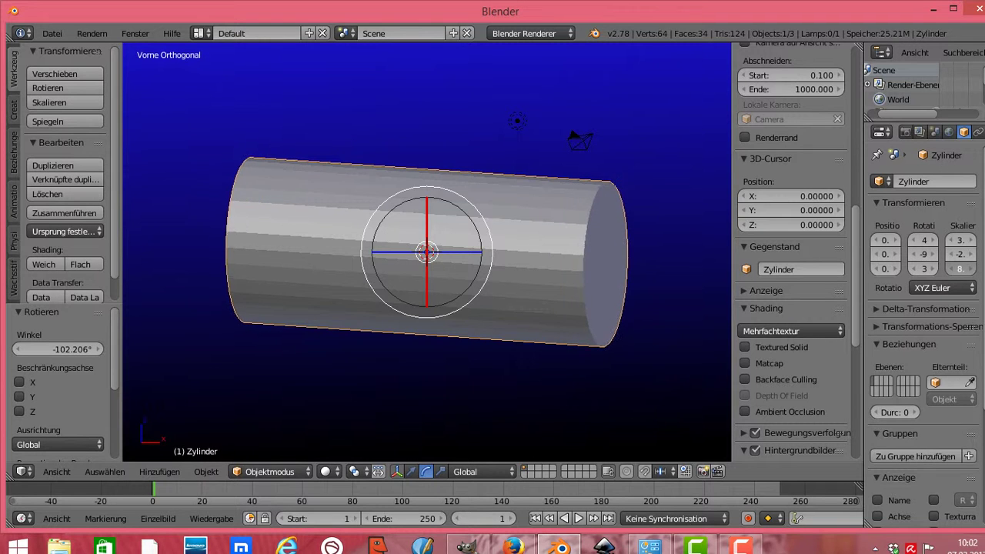
pyautogui.click(933, 308)
pyautogui.moveTo(923, 346)
pyautogui.mouseDown()
pyautogui.moveTo(917, 372)
pyautogui.moveTo(926, 375)
pyautogui.mouseUp()
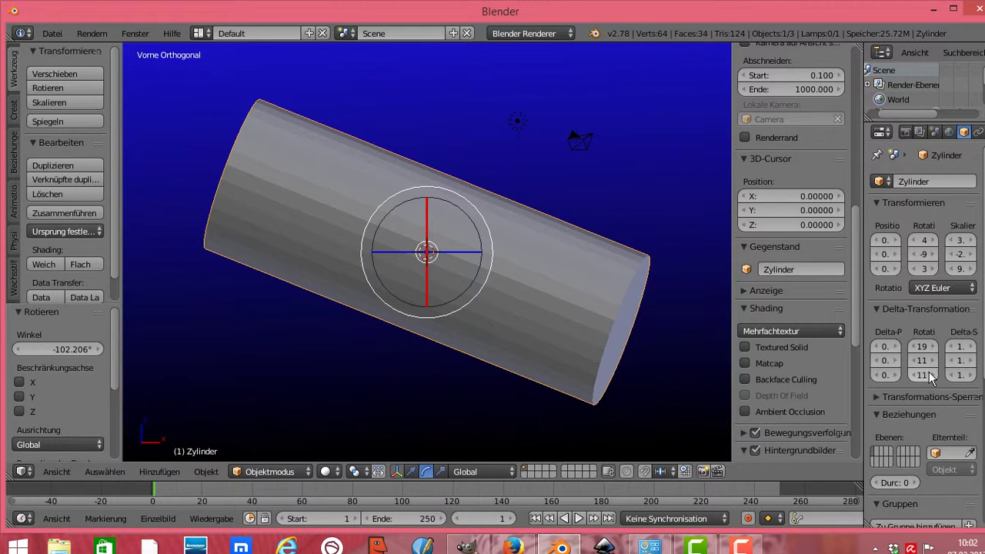
# - Fine-tune the cylinder's proportions and Y tilt, then add a Sun lamp
pyautogui.moveTo(960, 346); pyautogui.dragTo(958, 375)
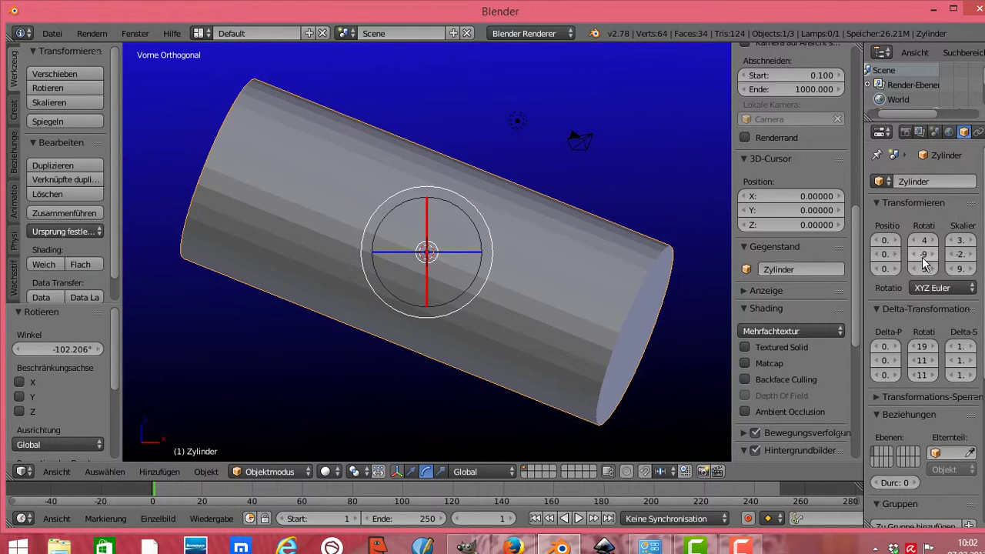
pyautogui.moveTo(925, 256)
pyautogui.mouseDown()
pyautogui.moveTo(940, 257)
pyautogui.moveTo(912, 254)
pyautogui.mouseUp()
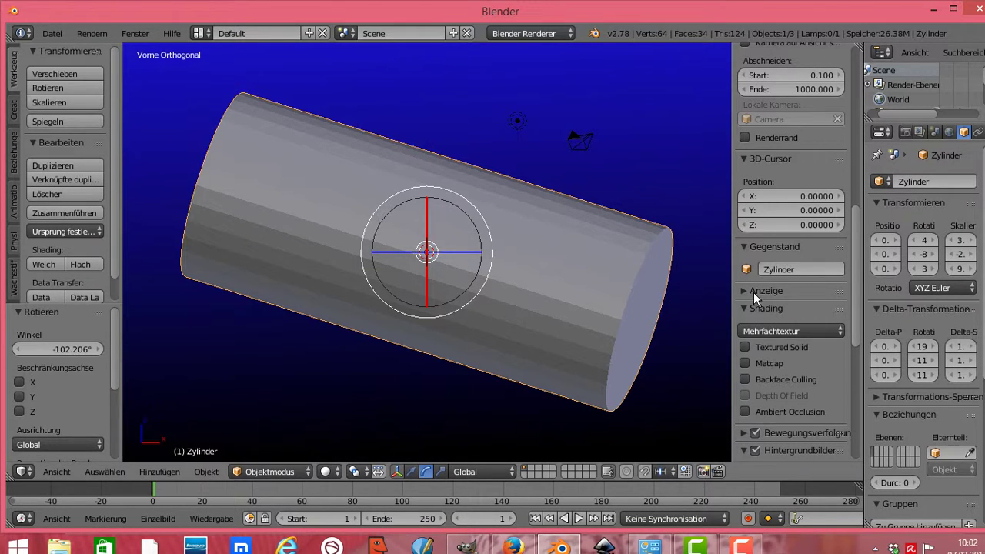
pyautogui.click(164, 471)
pyautogui.moveTo(170, 288)
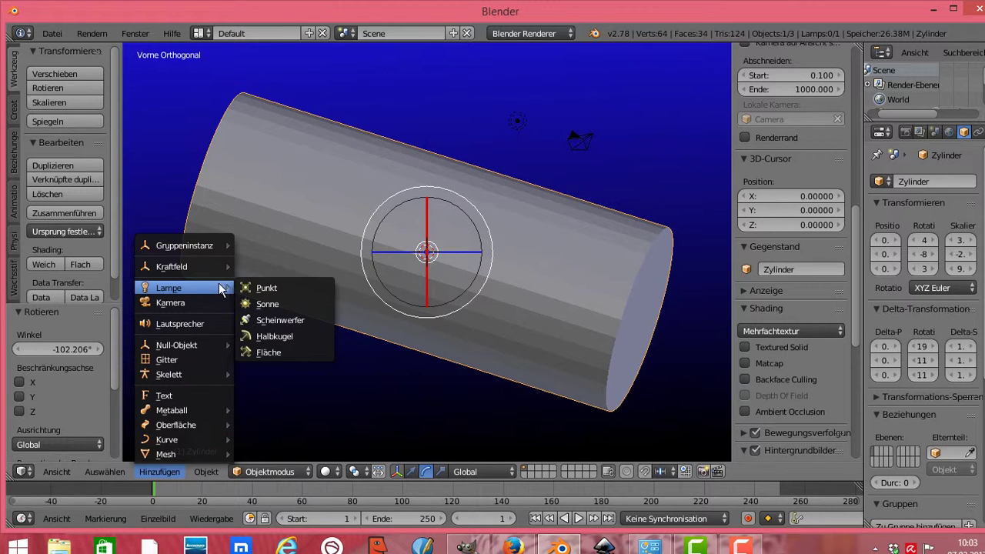
pyautogui.click(267, 302)
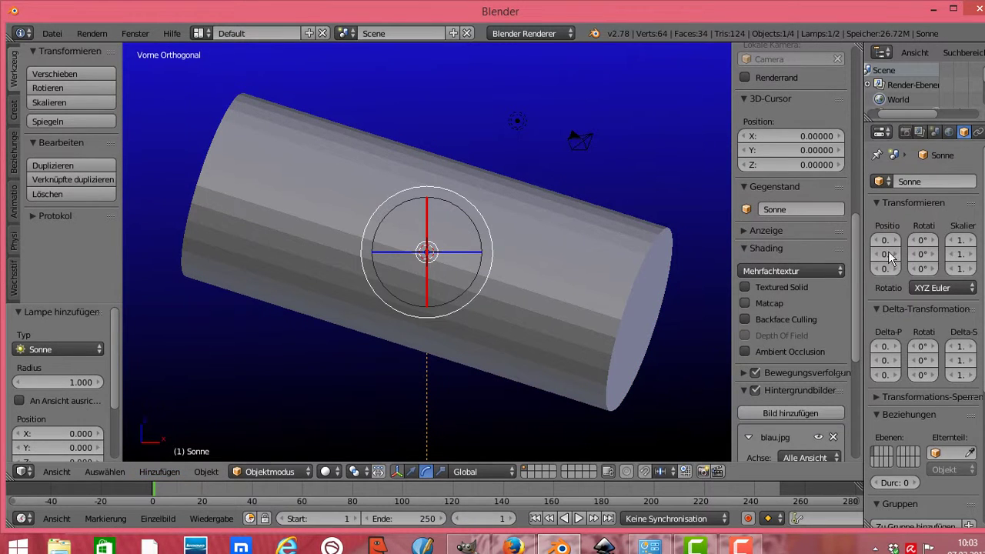
# - Widen the Properties editor and show the Lamp data settings, keeping the type Sonne
pyautogui.moveTo(864, 166); pyautogui.dragTo(780, 175)
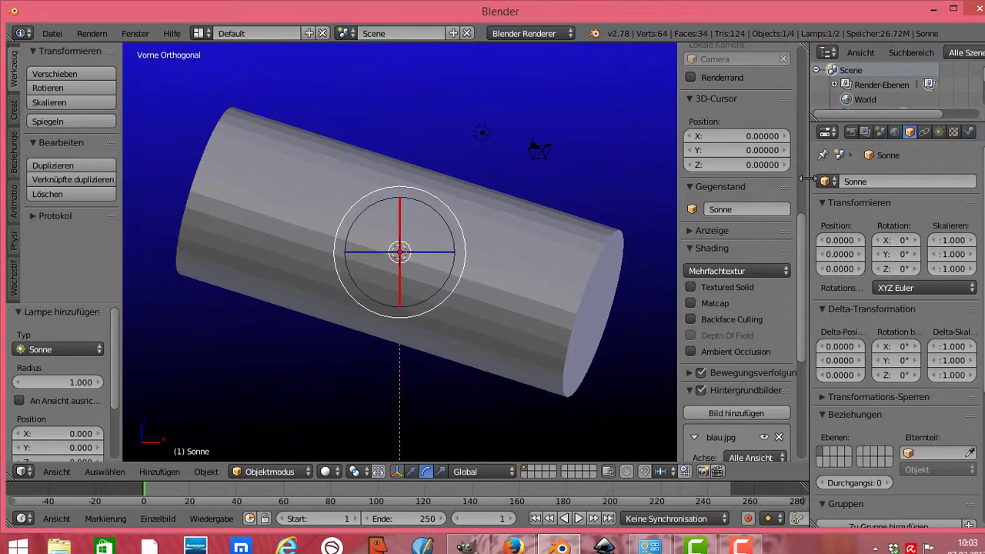
pyautogui.click(912, 132)
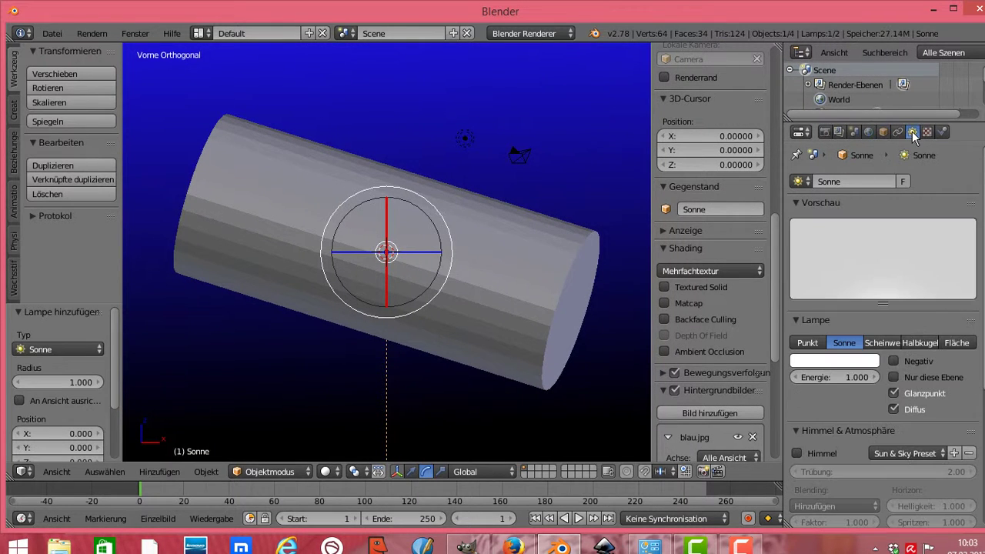
pyautogui.click(803, 344)
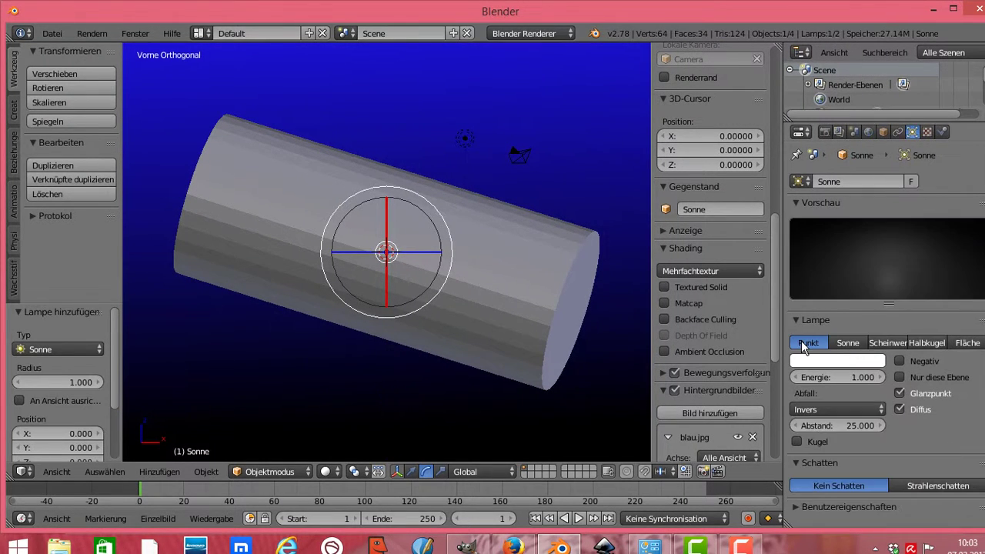
pyautogui.click(844, 343)
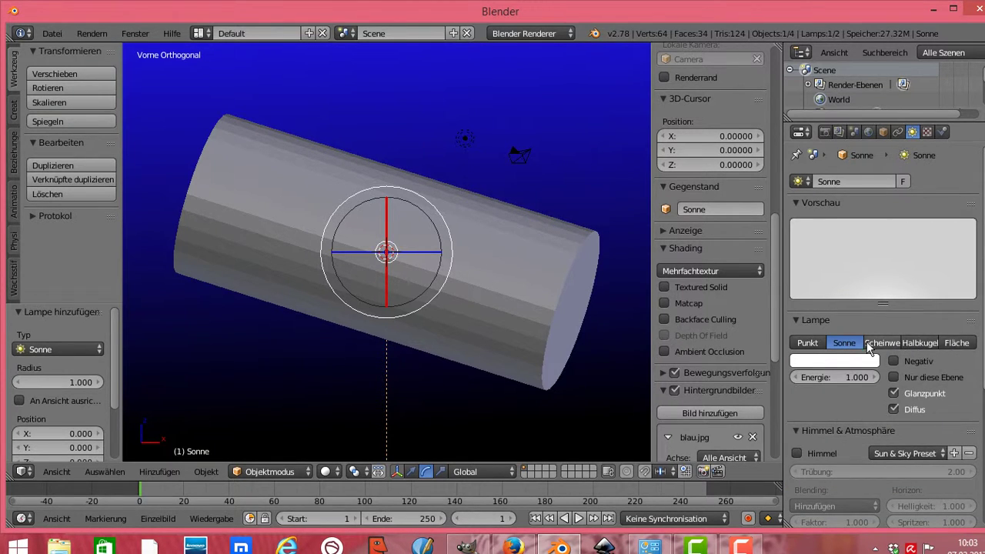
# - Set the sun lamp colour to orange (R 1.000, G 0.349, B 0.155)
pyautogui.click(820, 361)
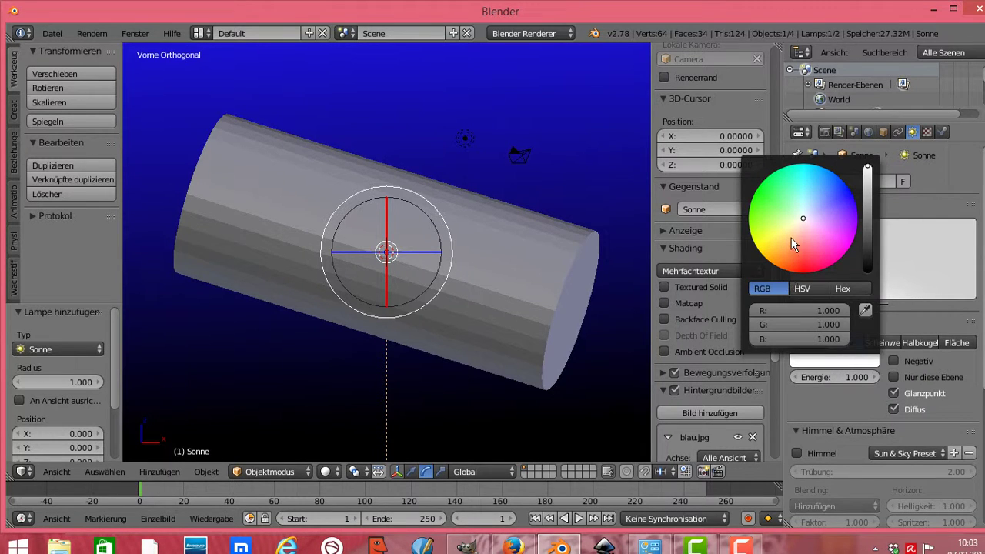
pyautogui.moveTo(792, 239); pyautogui.dragTo(793, 247)
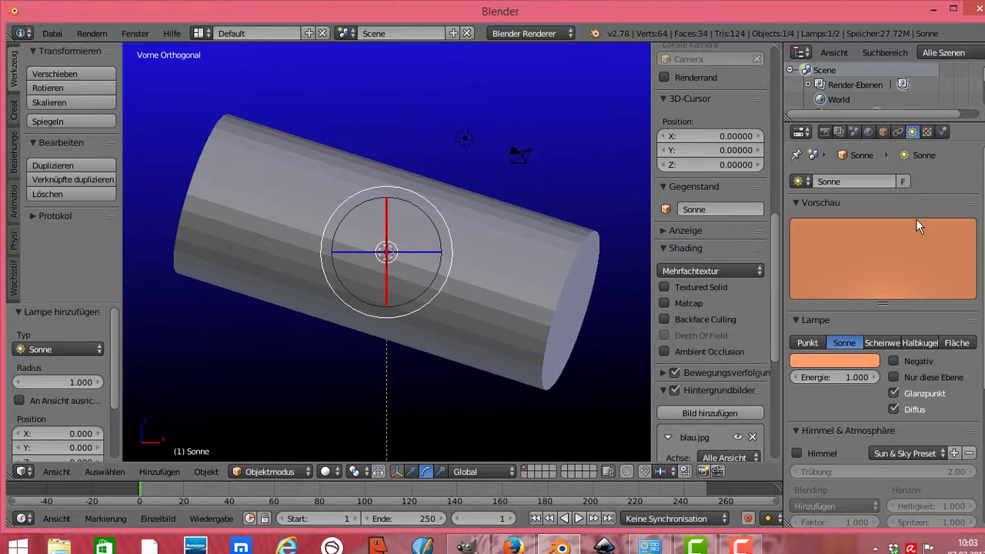
# - Rotate the sun lamp to 14.7° around X and go back to its Lamp data settings
pyautogui.click(882, 130)
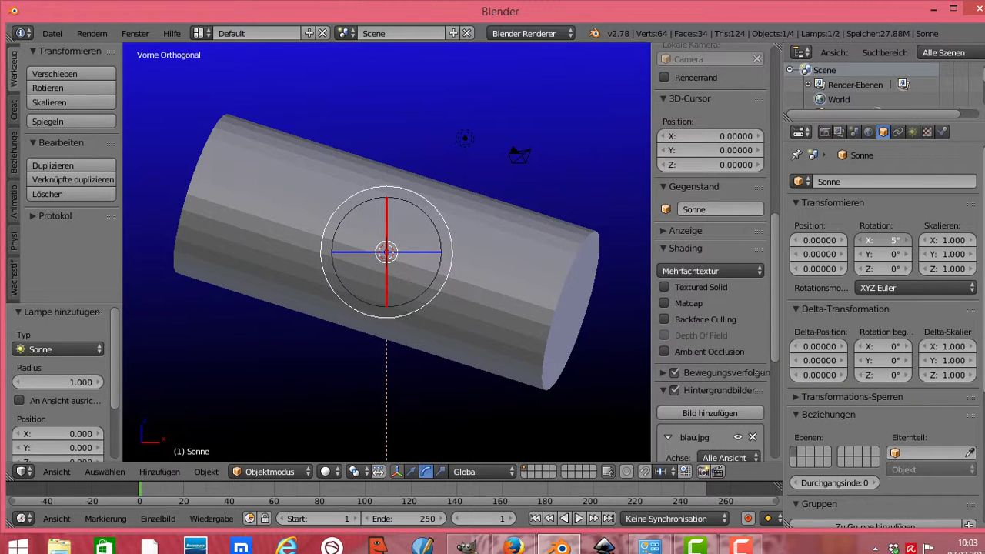
pyautogui.moveTo(865, 242); pyautogui.dragTo(893, 243)
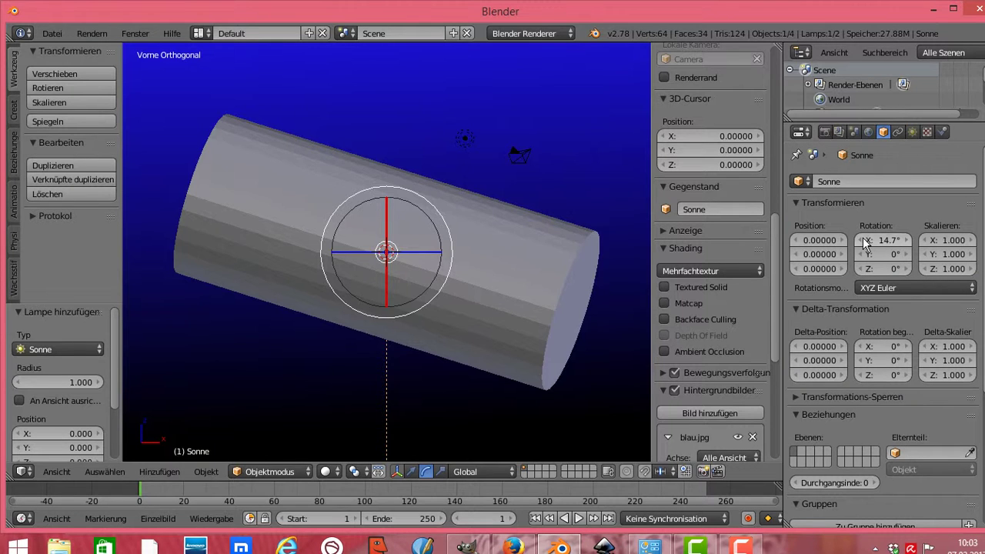
pyautogui.click(913, 131)
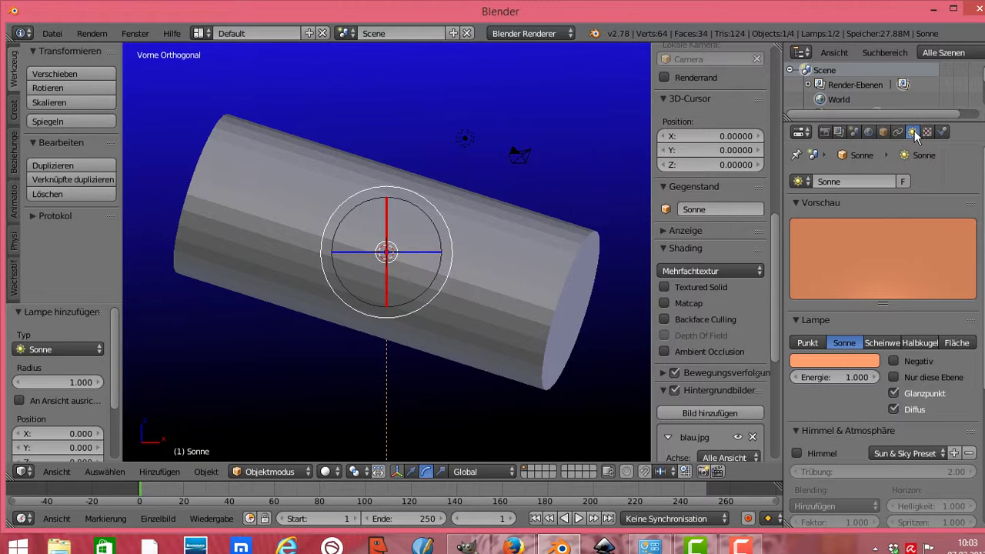
# - Set the viewport shading to Textur to see the orange lighting on the cylinder
pyautogui.click(335, 472)
pyautogui.click(348, 411)
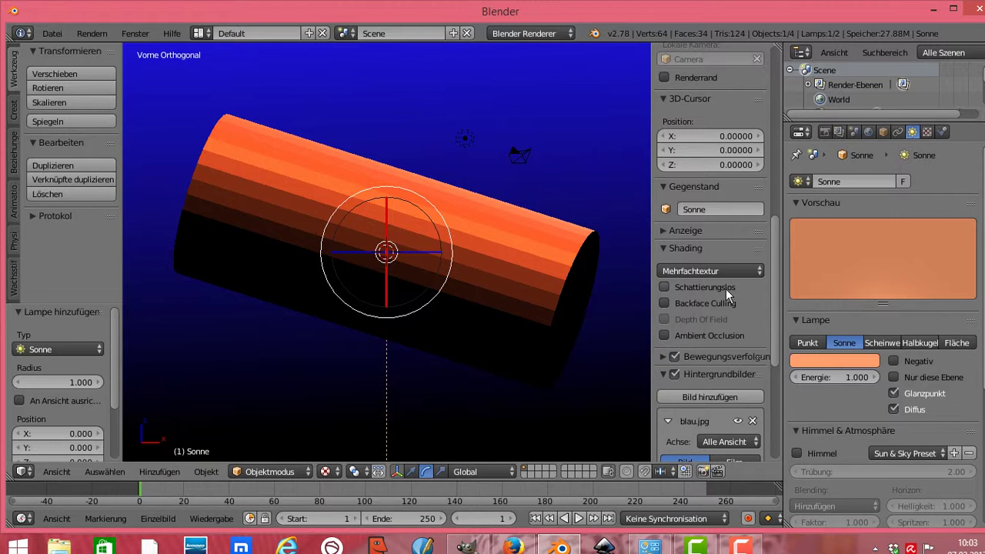
# - Try the Point, Spot, Hemi and Area lamp types, then keep Sun with energy 3.19
pyautogui.click(807, 344)
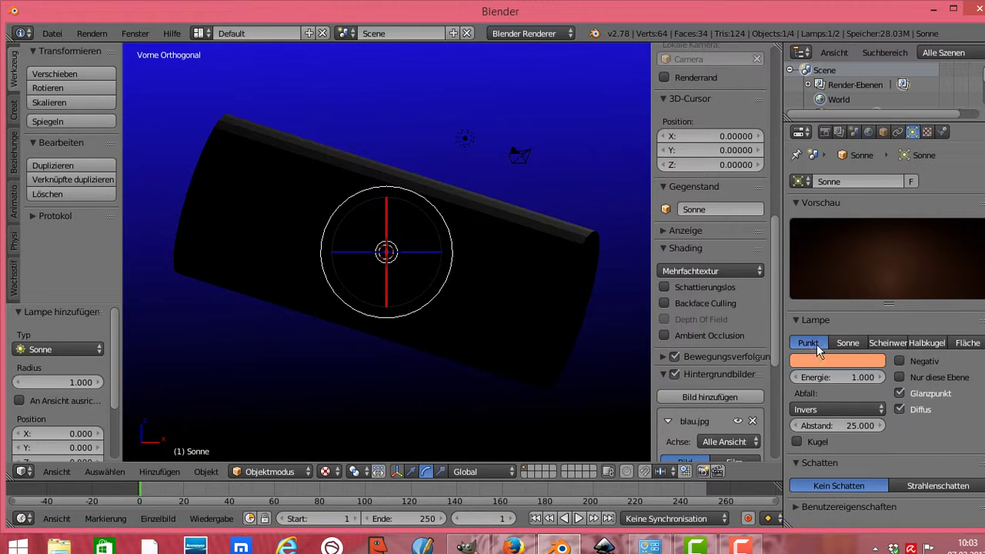
pyautogui.click(840, 343)
pyautogui.click(879, 341)
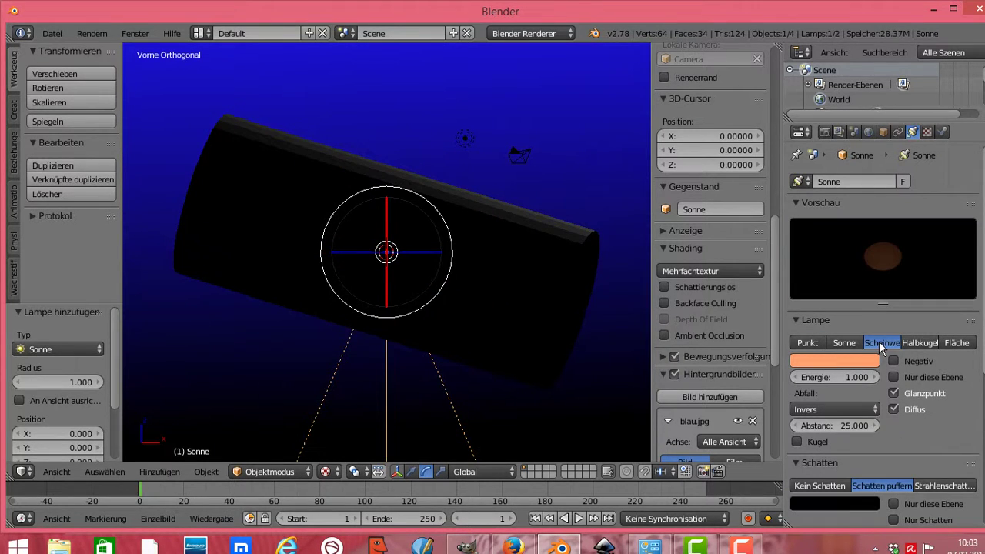
pyautogui.click(911, 341)
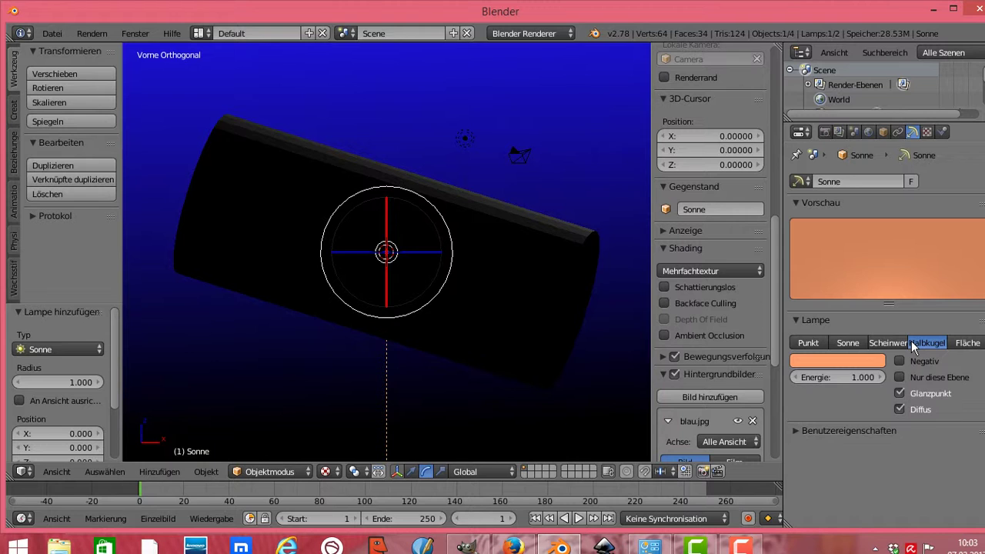
pyautogui.click(962, 344)
pyautogui.moveTo(855, 377); pyautogui.dragTo(901, 377)
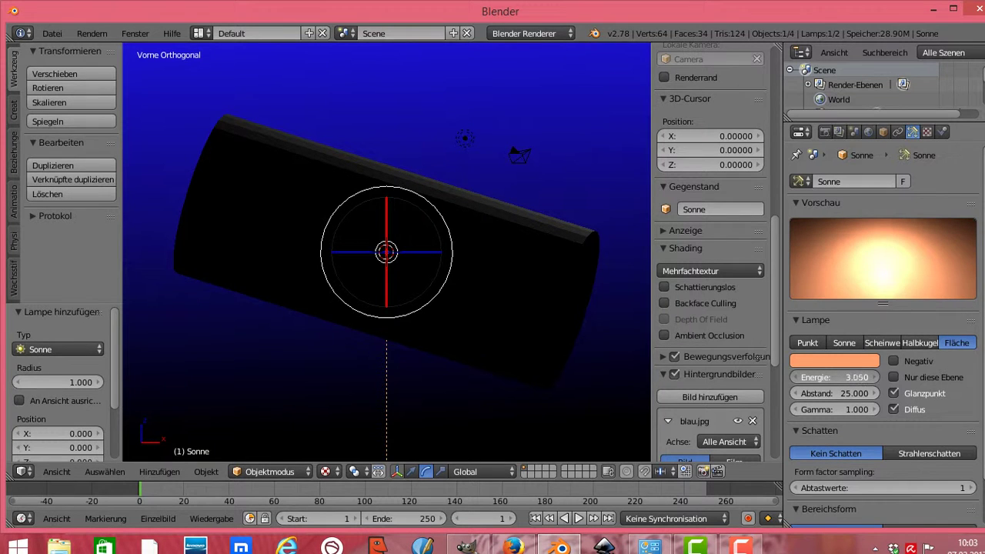
pyautogui.click(839, 346)
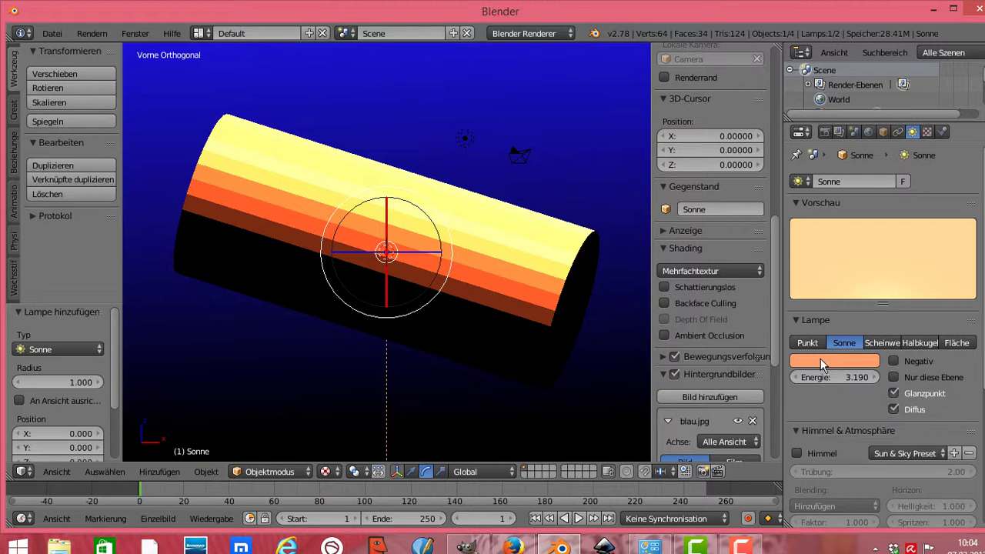
# - Drop the sun lamp's Energie to 1.55, make it light green, and enable the scale manipulator
pyautogui.moveTo(847, 378)
pyautogui.mouseDown()
pyautogui.moveTo(800, 377)
pyautogui.moveTo(847, 377)
pyautogui.moveTo(816, 377)
pyautogui.mouseUp()
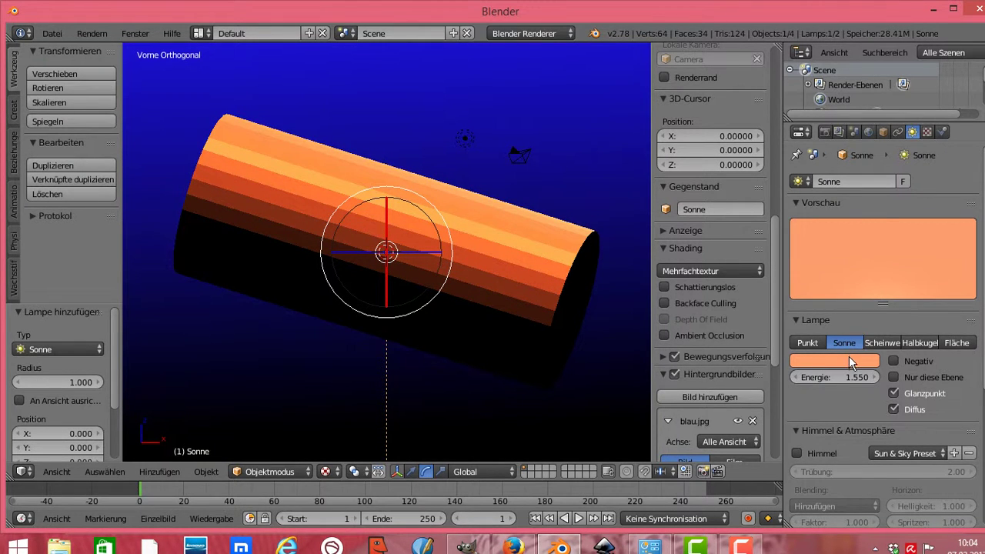
pyautogui.click(850, 360)
pyautogui.click(845, 218)
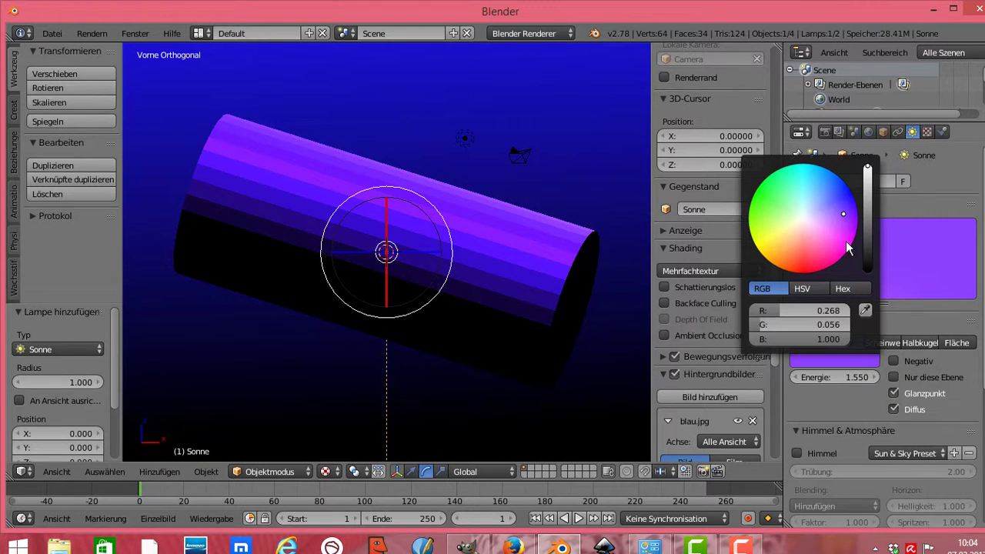
pyautogui.click(783, 204)
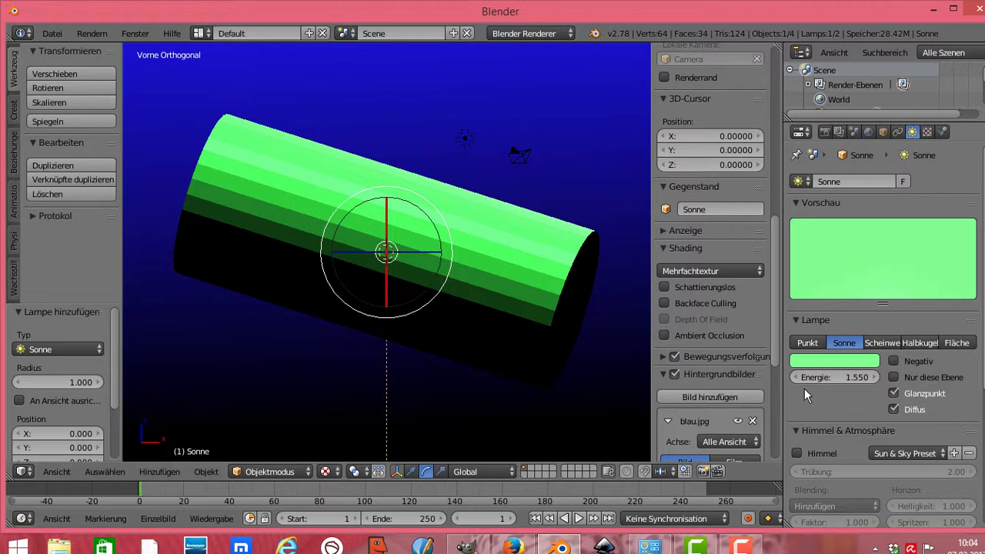
pyautogui.click(441, 473)
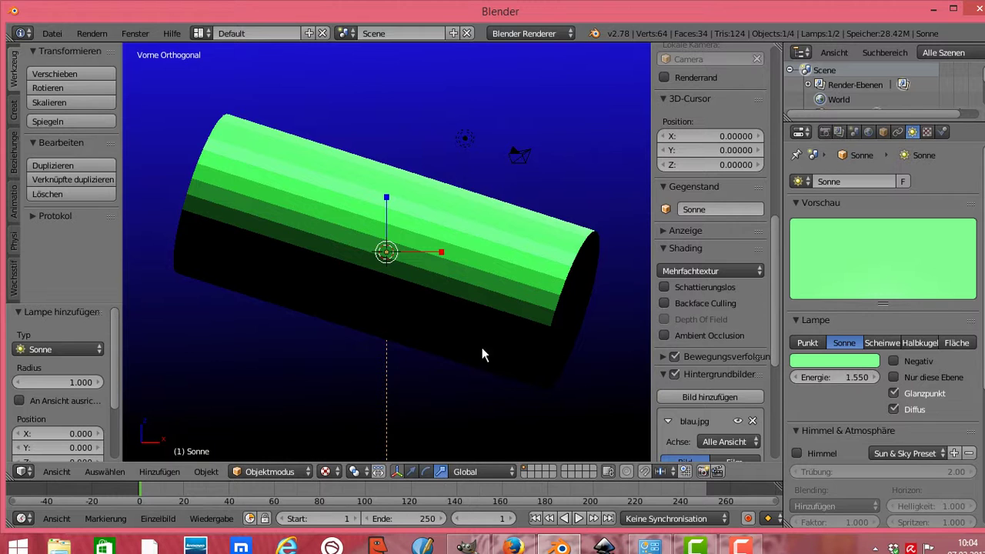
# - Place the 3D cursor near the cylinder's lower right and keep the lamp type as Sun
pyautogui.click(514, 345)
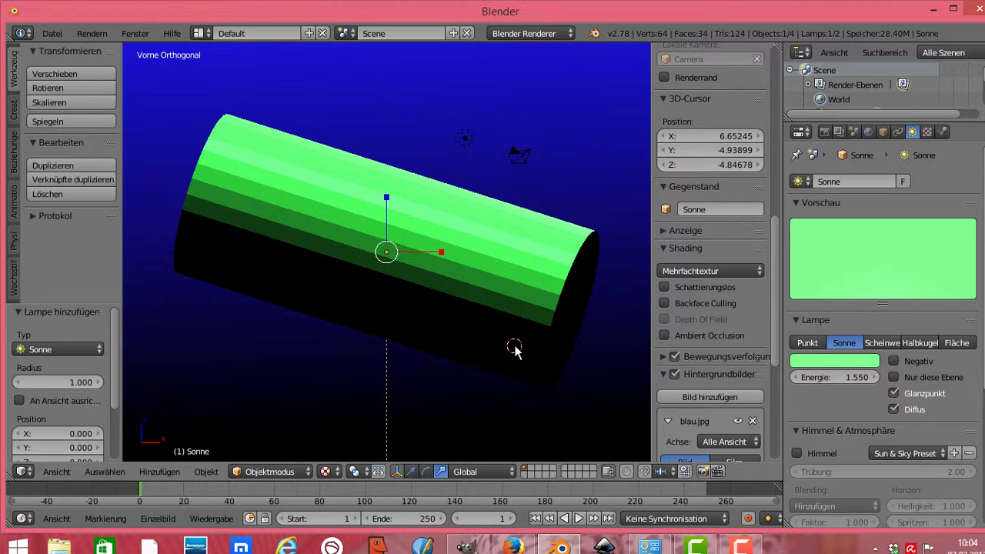
pyautogui.click(807, 343)
pyautogui.click(845, 343)
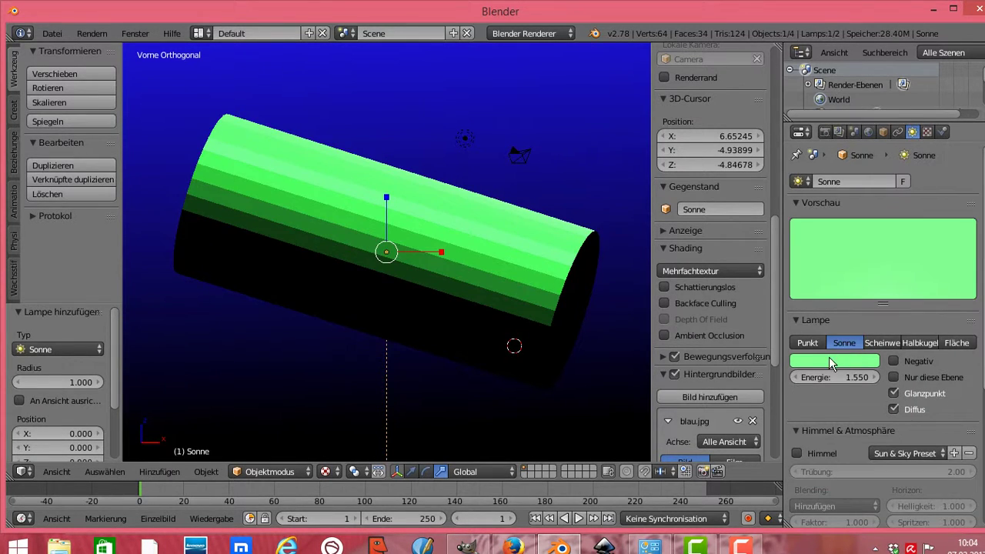
# - Make the sun lamp pink (R 1.000, G 0.055, B 0.419) and raise its energy to 2.49
pyautogui.click(813, 364)
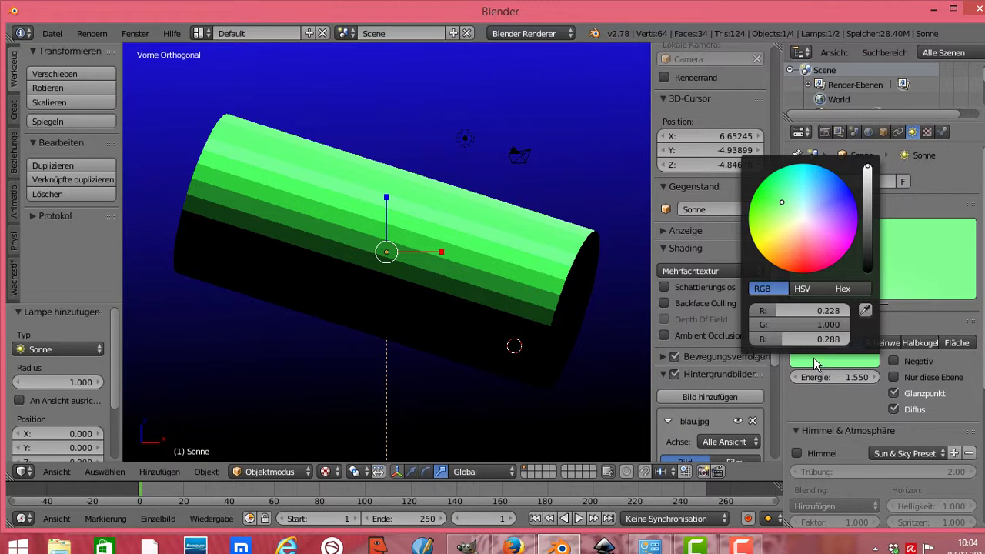
pyautogui.click(786, 246)
pyautogui.click(837, 211)
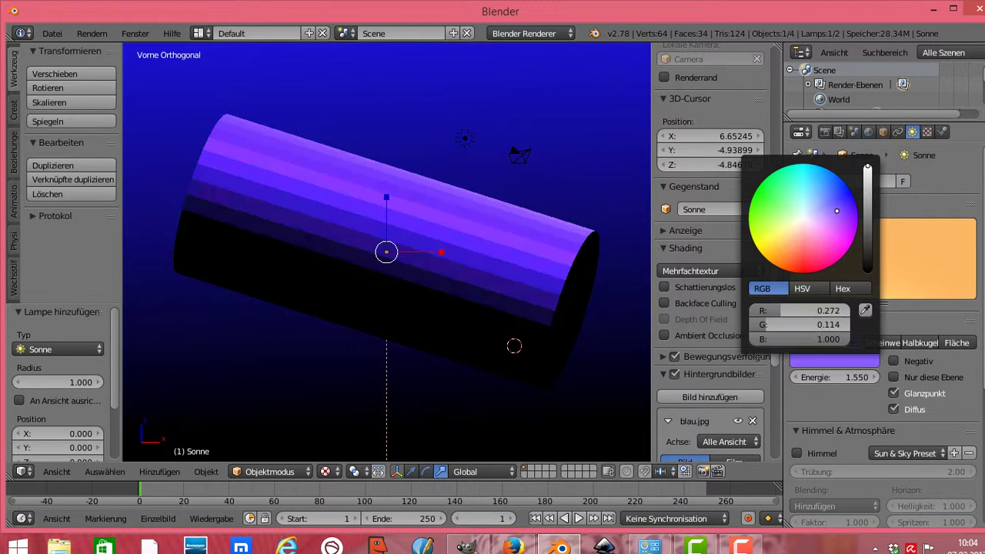
pyautogui.moveTo(837, 211); pyautogui.dragTo(827, 255)
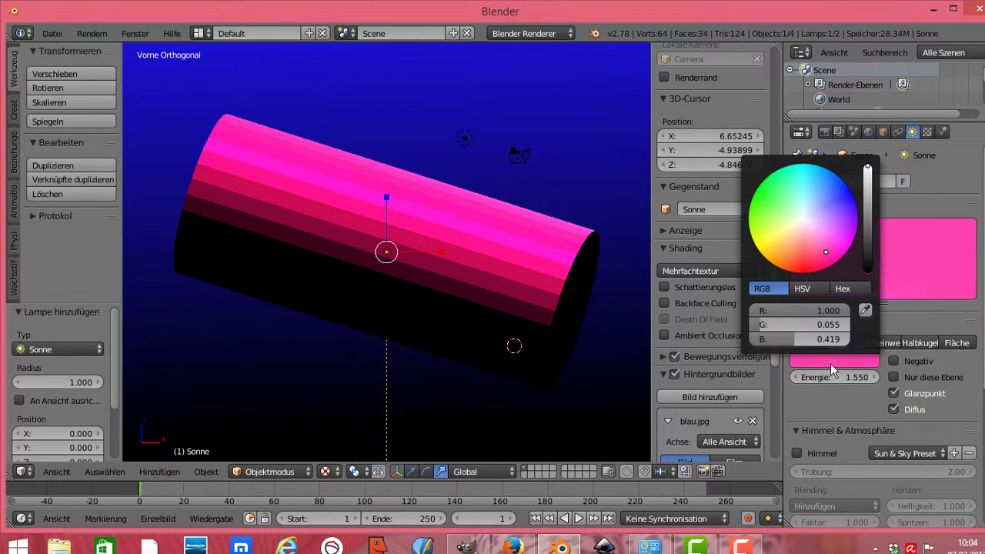
pyautogui.moveTo(812, 377)
pyautogui.mouseDown()
pyautogui.moveTo(877, 377)
pyautogui.moveTo(847, 378)
pyautogui.mouseUp()
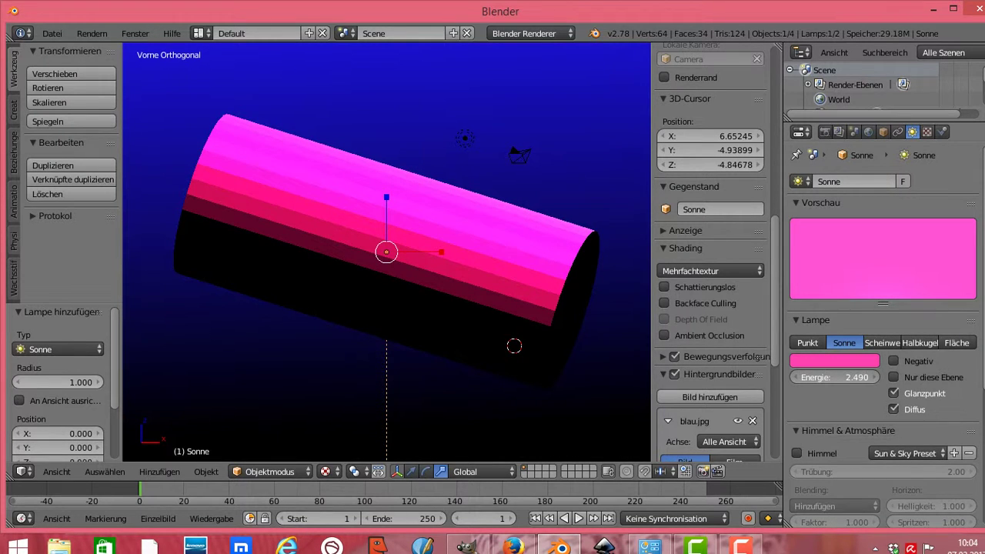
# - Set the sun lamp's Schatten option to Strahlenschatten for ray-traced shadows
pyautogui.scroll(-2, 884, 331)
pyautogui.scroll(-4, 884, 331)
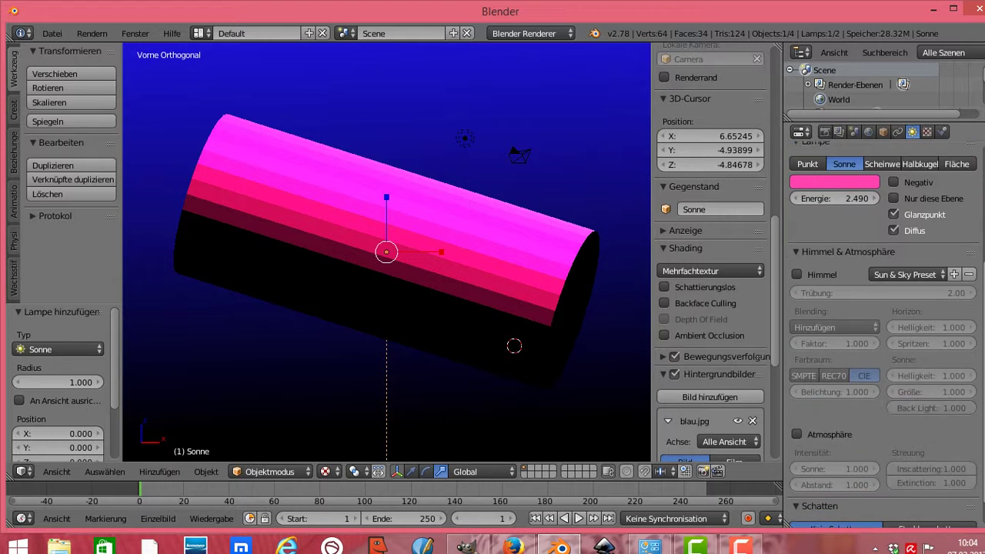
pyautogui.scroll(-1, 884, 331)
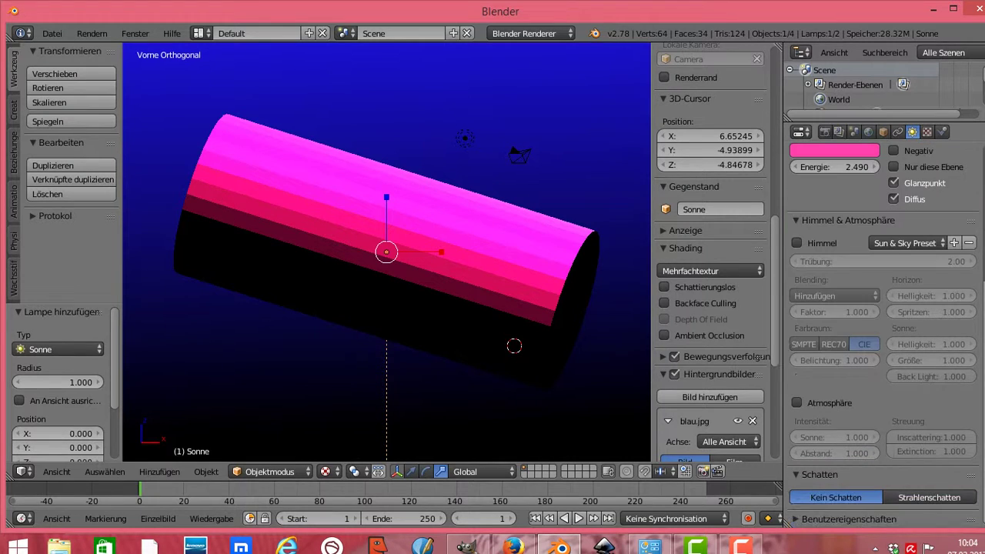
pyautogui.click(943, 498)
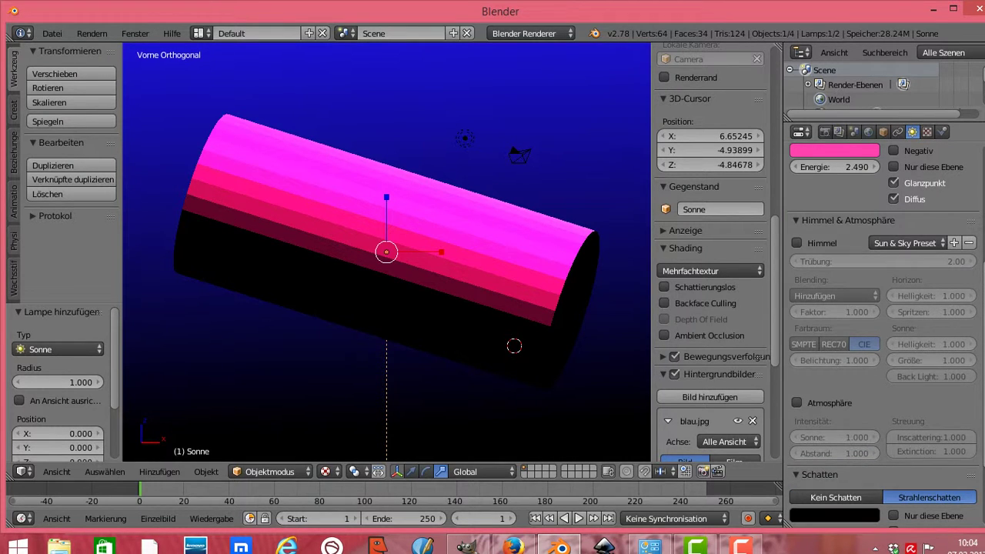
pyautogui.scroll(4, 884, 332)
pyautogui.scroll(2, 884, 331)
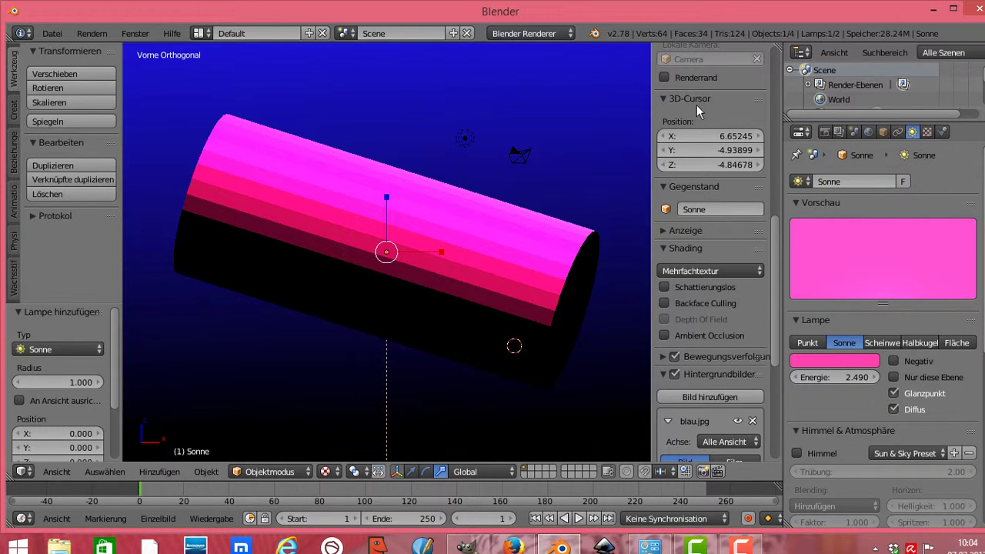
# - Hide the viewport's side properties shelf with N to widen the view of the cylinder
pyautogui.press('n')
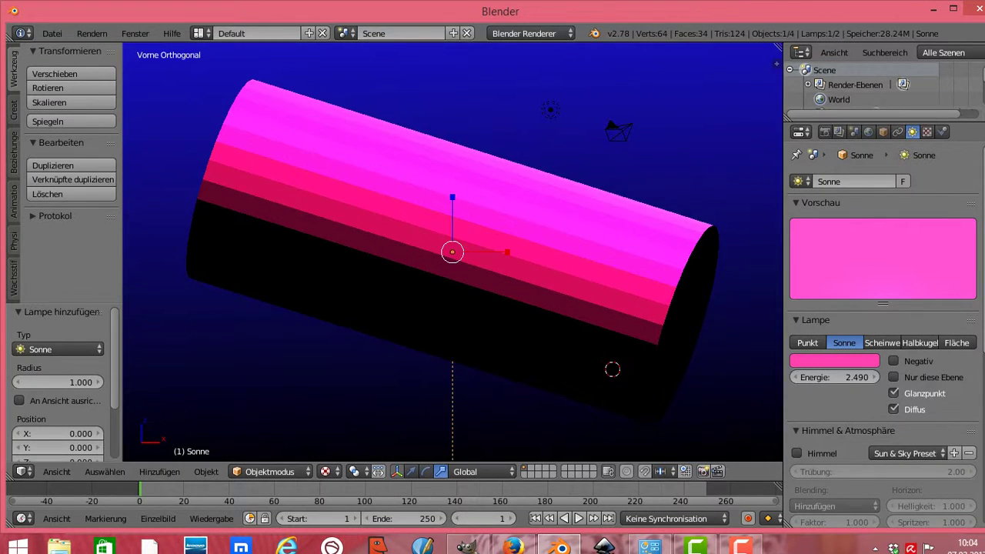